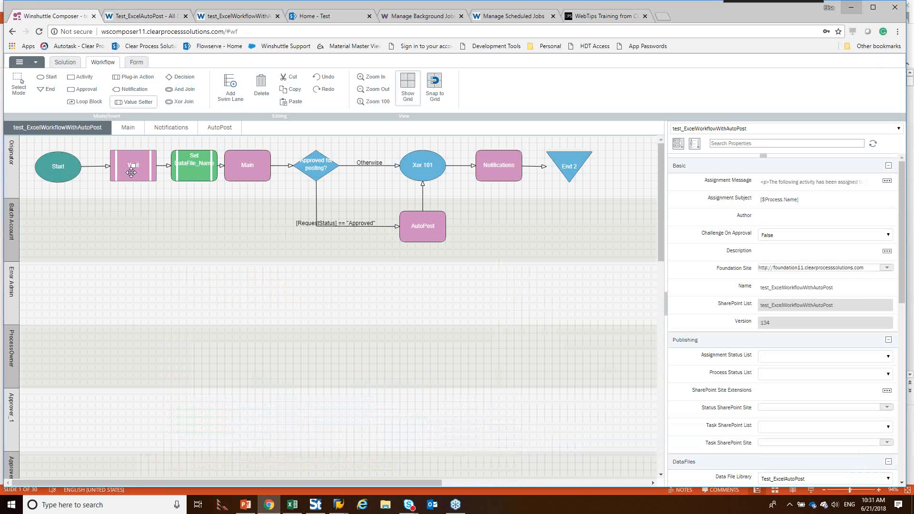
Step: Examine the approval and rejection paths for the approver levels inside the workflow's Main loop
{"action": "double_click", "coordinate": [245, 174]}
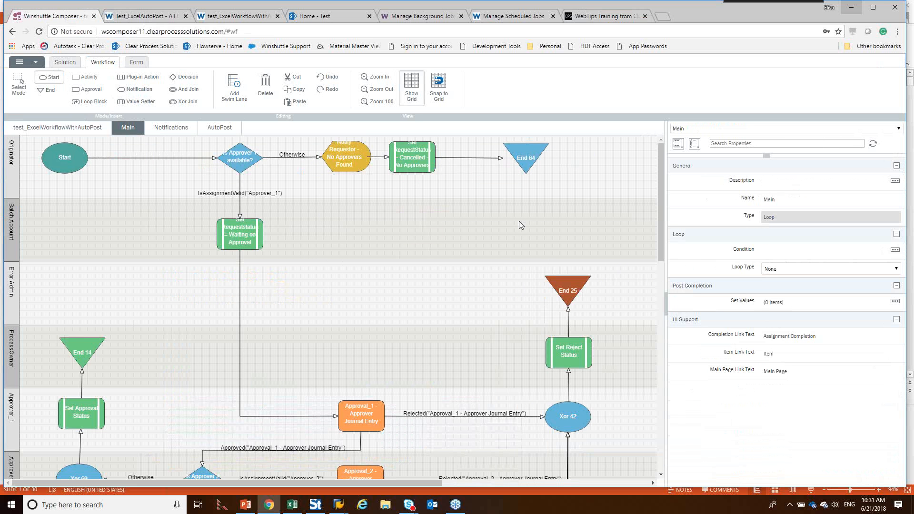
{"action": "scroll", "coordinate": [521, 222], "scroll_direction": "down", "scroll_amount": 4}
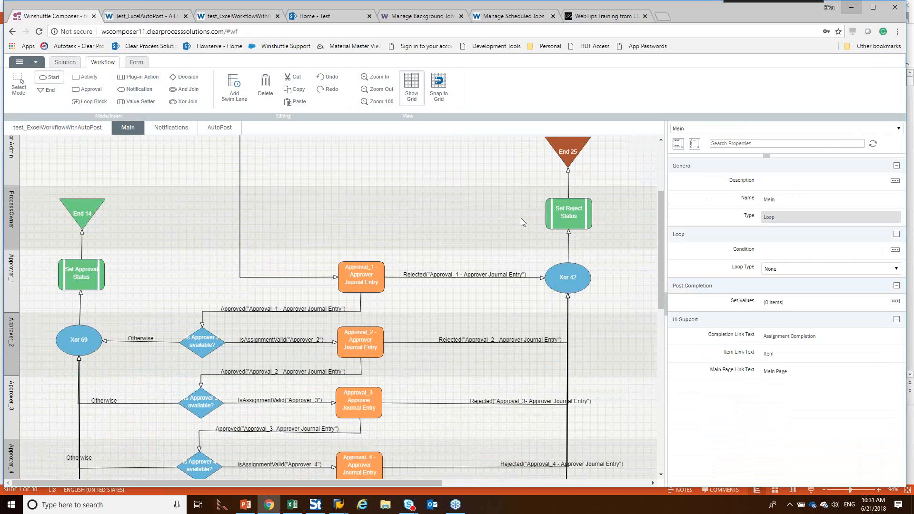
{"action": "scroll", "coordinate": [521, 222], "scroll_direction": "down", "scroll_amount": 4}
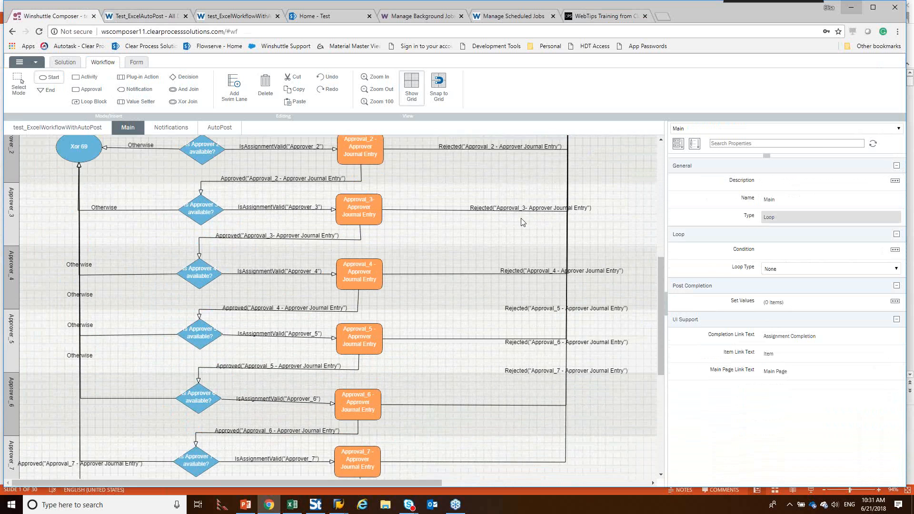
{"action": "scroll", "coordinate": [521, 222], "scroll_direction": "up", "scroll_amount": 3}
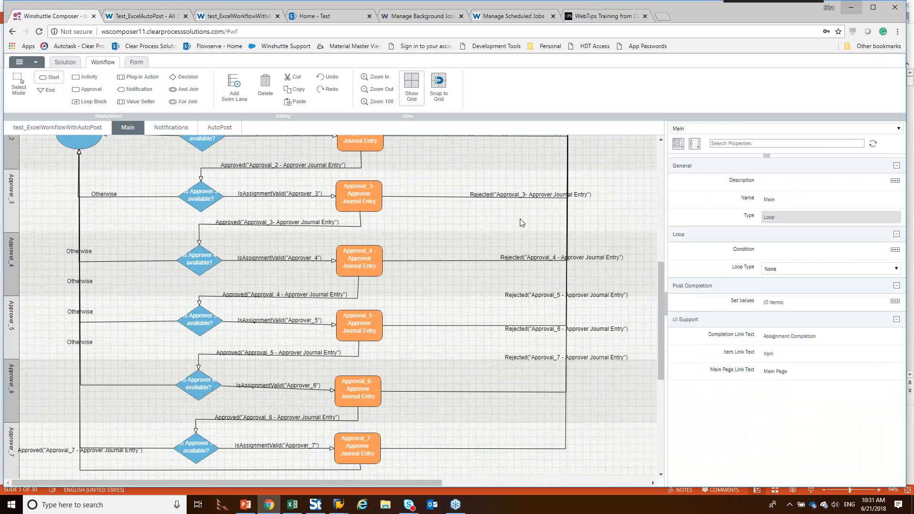
{"action": "scroll", "coordinate": [521, 221], "scroll_direction": "up", "scroll_amount": 3}
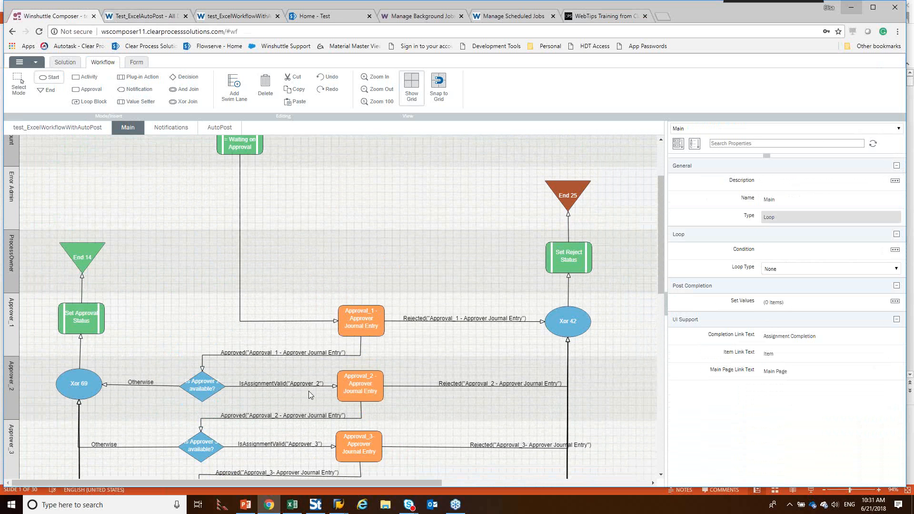
{"action": "scroll", "coordinate": [307, 465], "scroll_direction": "down", "scroll_amount": 3}
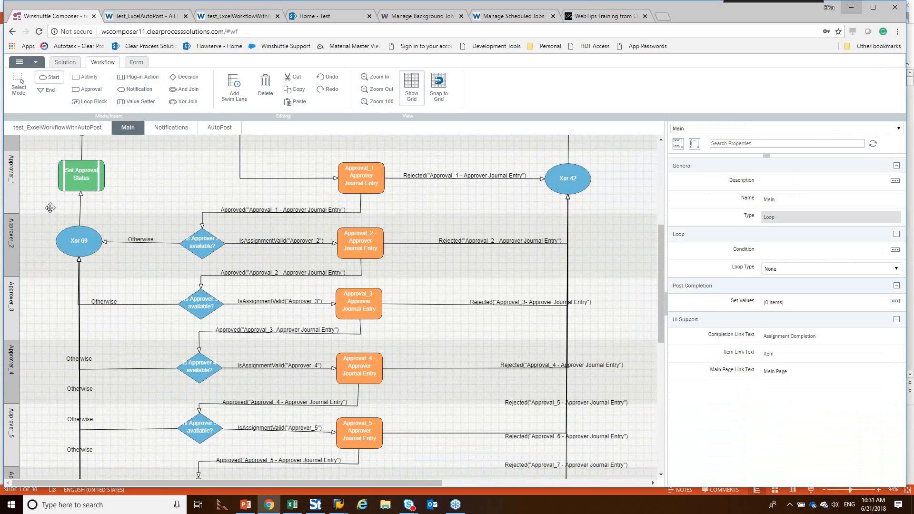
{"action": "scroll", "coordinate": [115, 183], "scroll_direction": "up", "scroll_amount": 3}
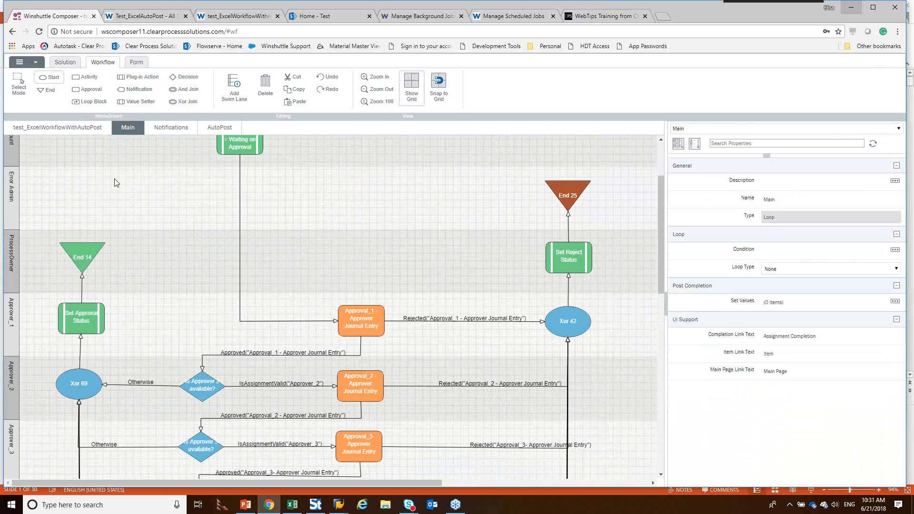
{"action": "scroll", "coordinate": [101, 150], "scroll_direction": "up", "scroll_amount": 2}
Step: Review the plug-in parameters of the Winshuttle Autopost action inside the AutoPost loop
{"action": "left_click", "coordinate": [88, 133]}
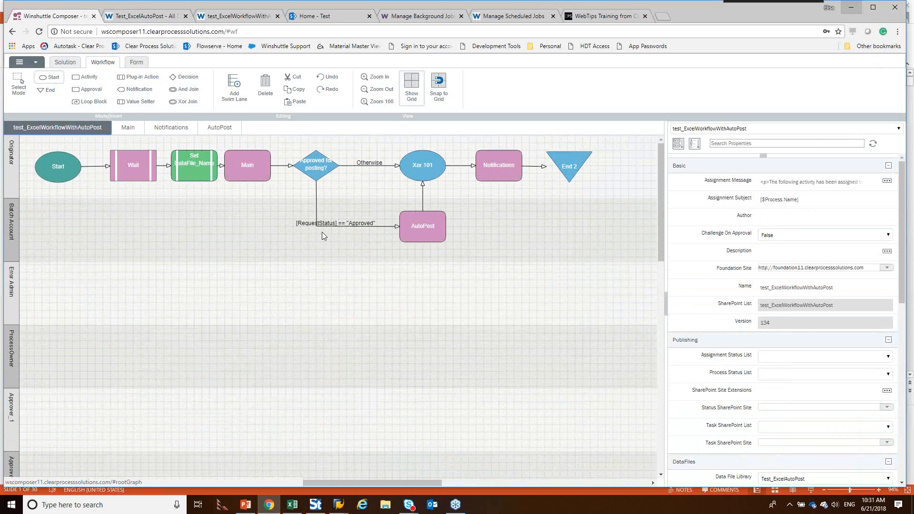
{"action": "double_click", "coordinate": [422, 233]}
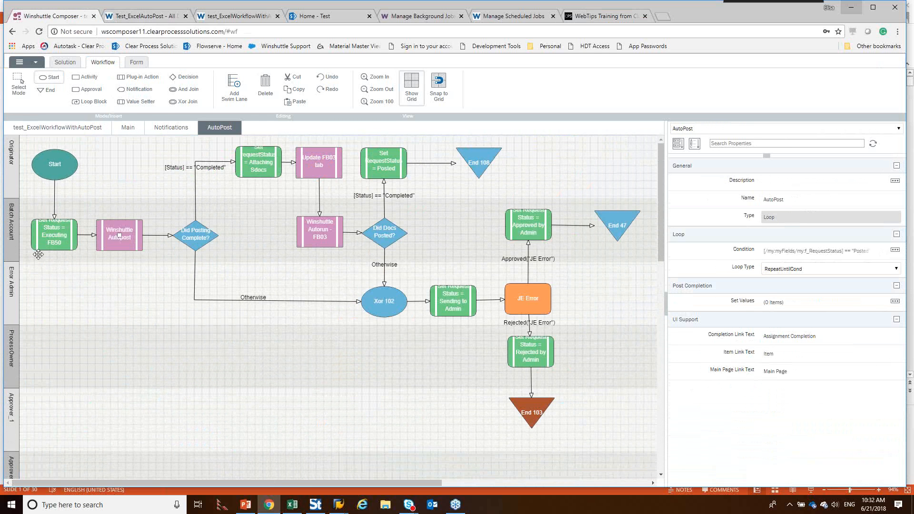
{"action": "left_click", "coordinate": [118, 244]}
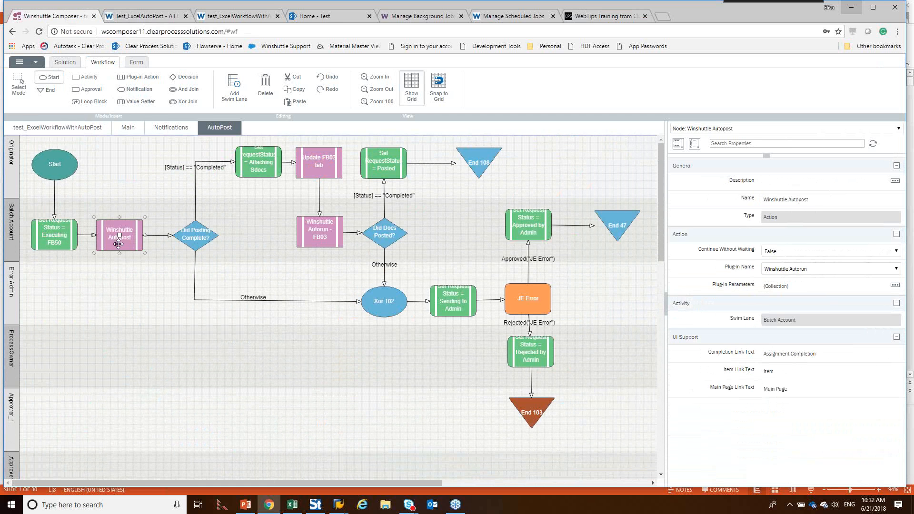
{"action": "left_click", "coordinate": [895, 286]}
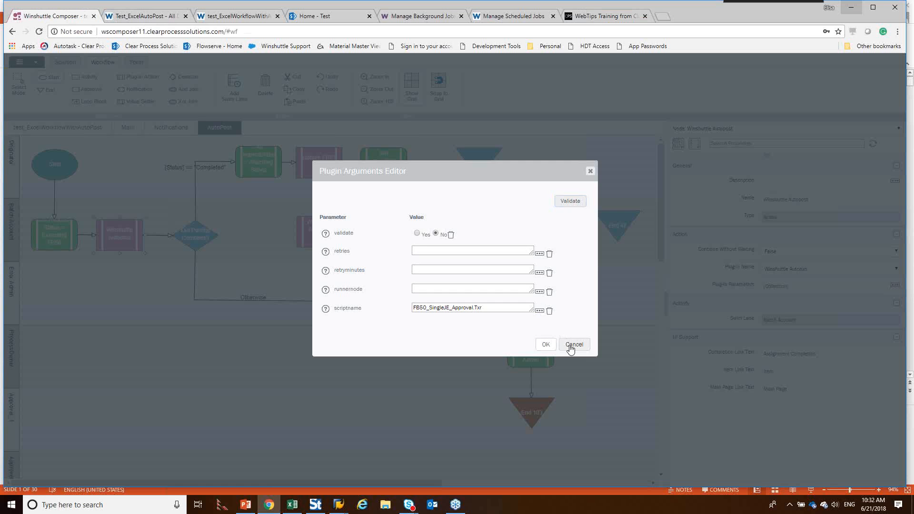
{"action": "left_click", "coordinate": [574, 345]}
Step: Check the plug-in parameters of the Winshuttle Autorun - FB03 action in the AutoPost loop
{"action": "left_click", "coordinate": [317, 236]}
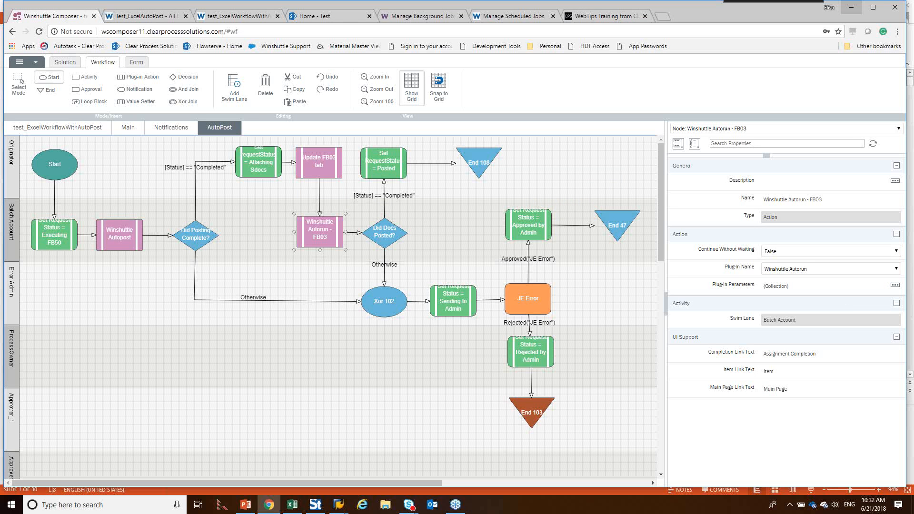
{"action": "left_click", "coordinate": [895, 286]}
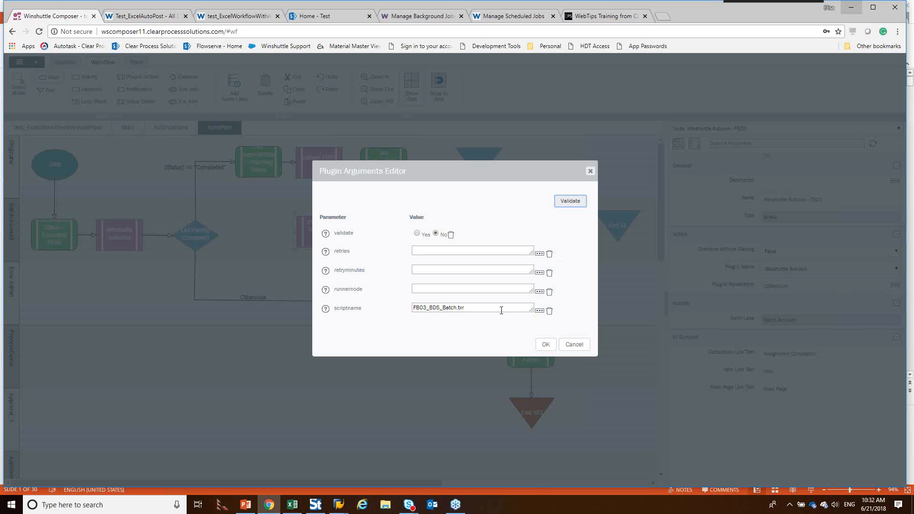
{"action": "left_click", "coordinate": [544, 346]}
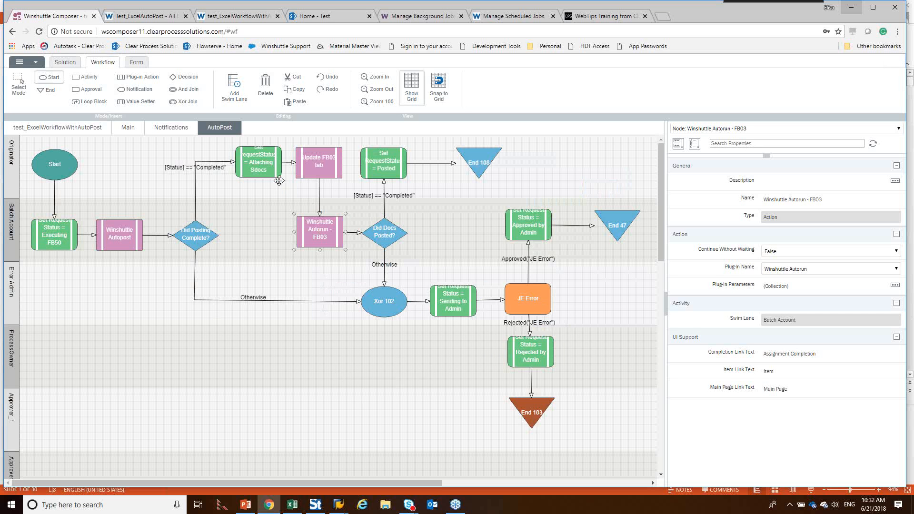
Step: Look inside the Notifications loop and return to the top-level test_ExcelWorkflowWithAutoPost diagram
{"action": "left_click", "coordinate": [80, 133]}
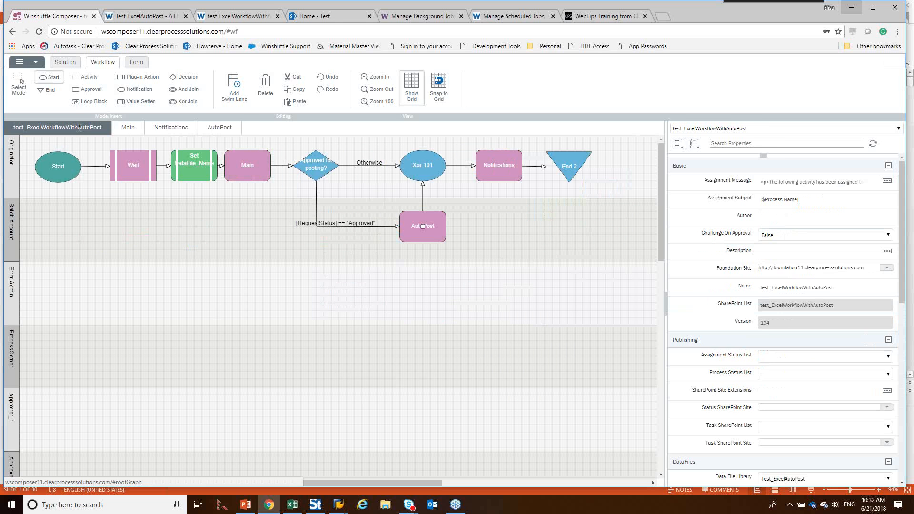
{"action": "double_click", "coordinate": [517, 175]}
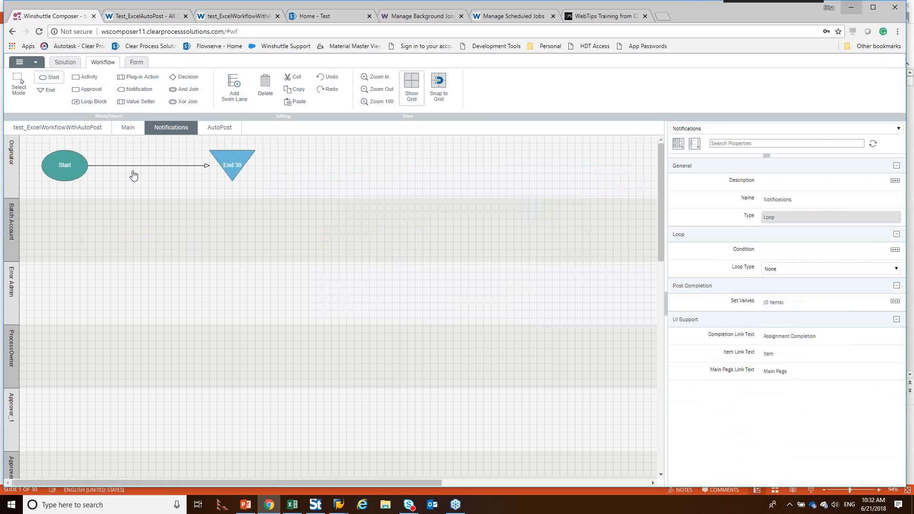
{"action": "left_click", "coordinate": [68, 127]}
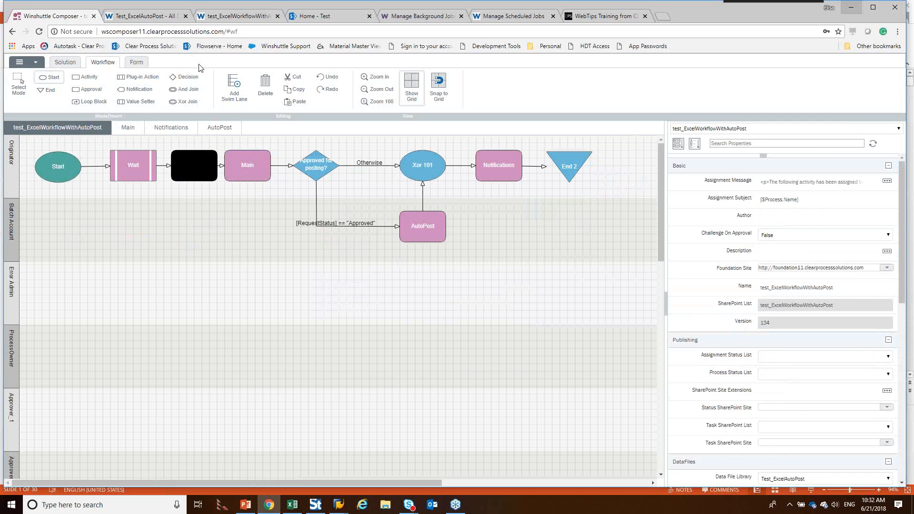
Step: Switch to the Test_ExcelAutoPost library in Winshuttle Foundation and look through its journal entry data files
{"action": "left_click", "coordinate": [138, 18]}
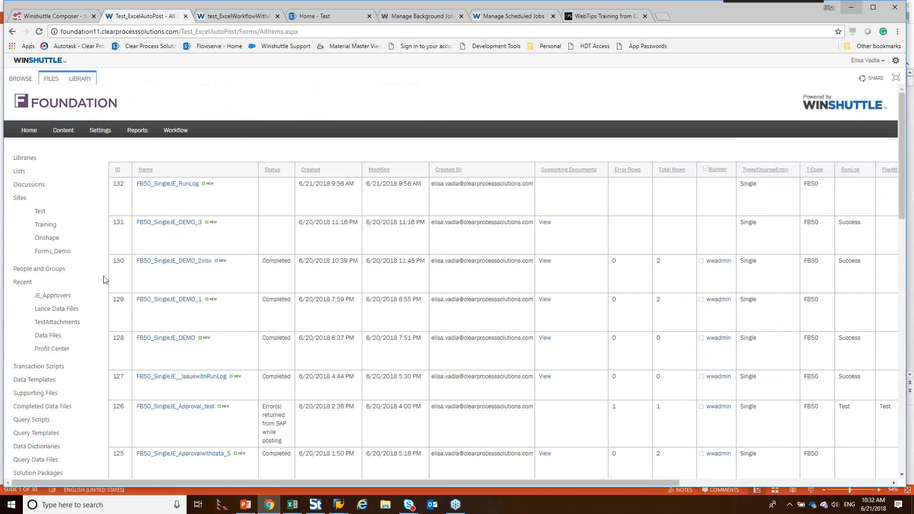
{"action": "scroll", "coordinate": [115, 233], "scroll_direction": "down", "scroll_amount": 1}
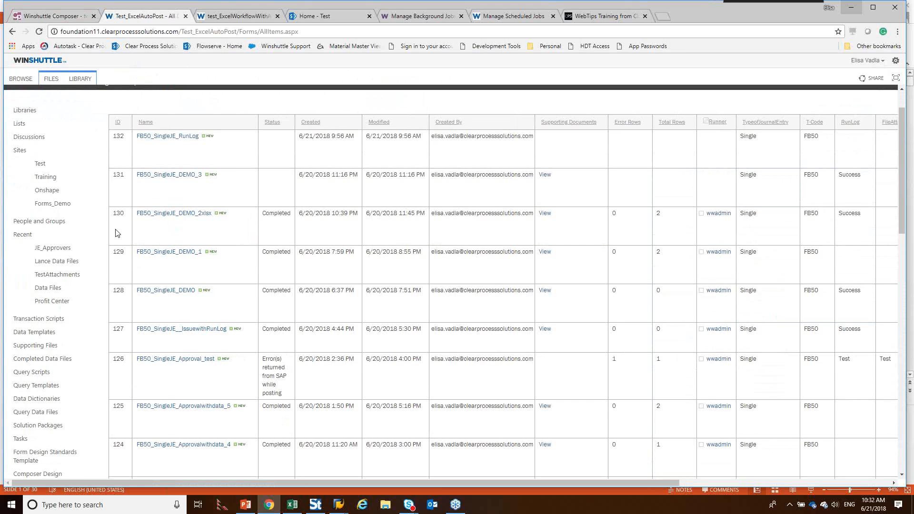
{"action": "scroll", "coordinate": [116, 234], "scroll_direction": "up", "scroll_amount": 1}
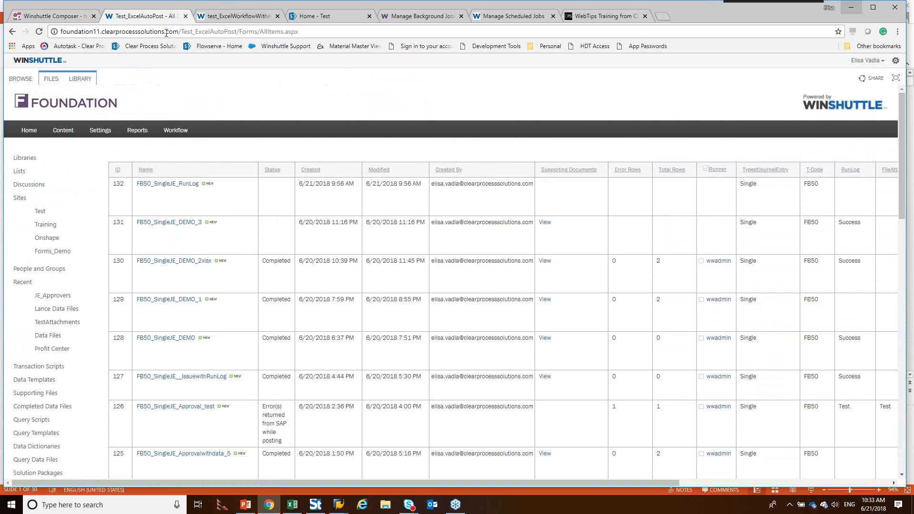
{"action": "scroll", "coordinate": [103, 285], "scroll_direction": "down", "scroll_amount": 3}
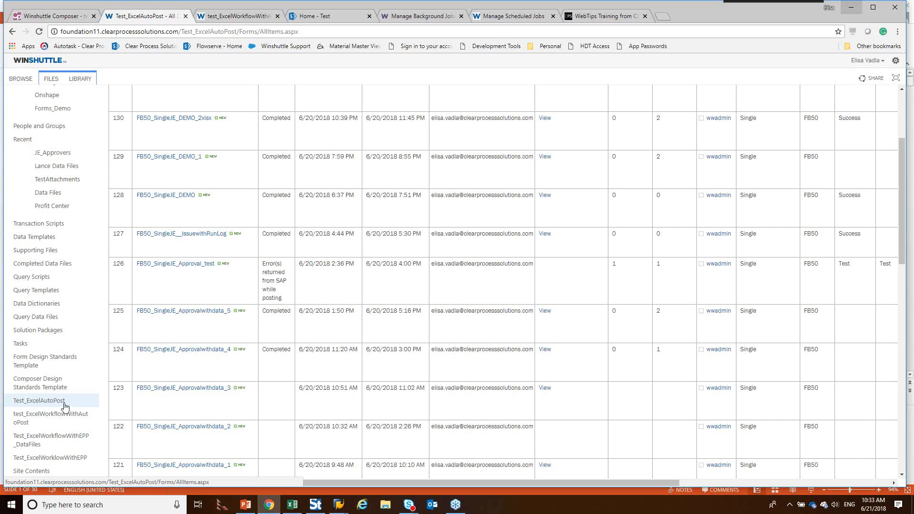
{"action": "scroll", "coordinate": [279, 264], "scroll_direction": "up", "scroll_amount": 3}
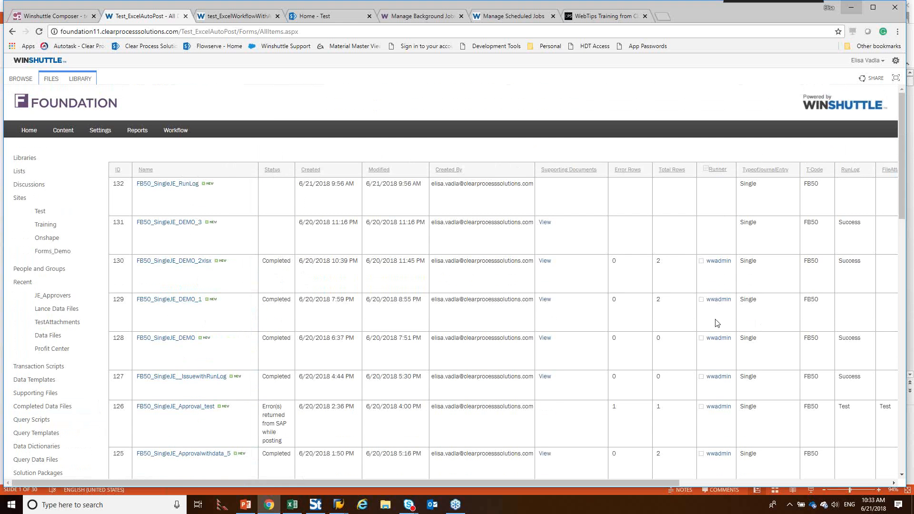
{"action": "scroll", "coordinate": [255, 261], "scroll_direction": "down", "scroll_amount": 3}
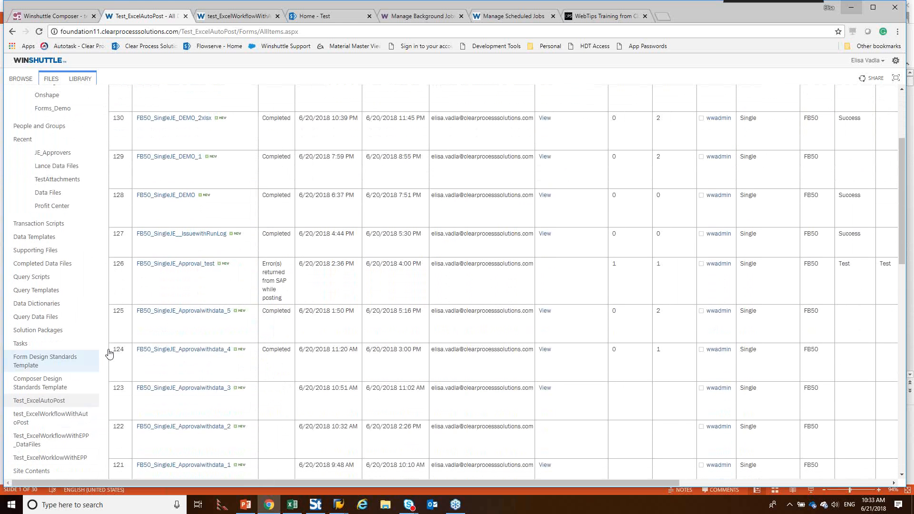
Step: Open the test_ExcelWorkflowWithAutoPost list and look through its workflow requests
{"action": "left_click", "coordinate": [60, 421]}
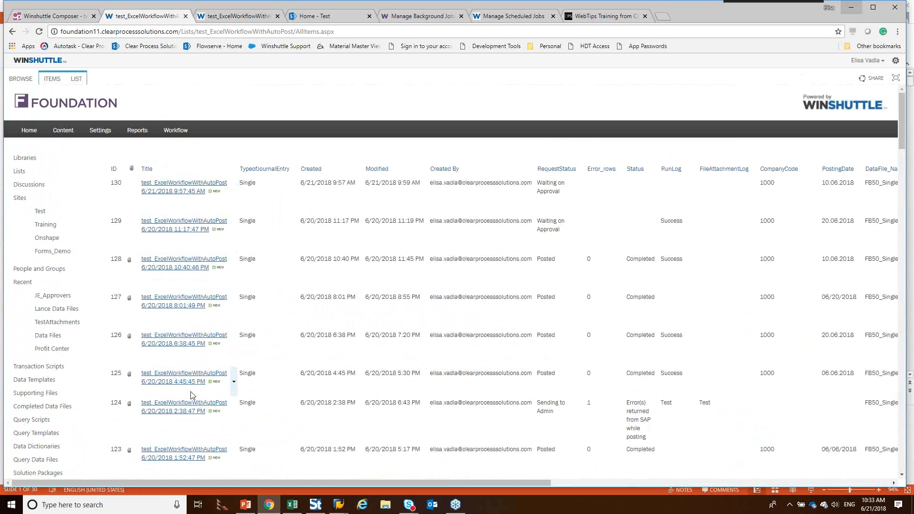
{"action": "scroll", "coordinate": [192, 395], "scroll_direction": "down", "scroll_amount": 1}
{"action": "scroll", "coordinate": [192, 396], "scroll_direction": "down", "scroll_amount": 2}
Step: Revisit the data files in the Test_ExcelAutoPost library and return to the test_ExcelWorkflowWithAutoPost list
{"action": "left_click", "coordinate": [80, 444]}
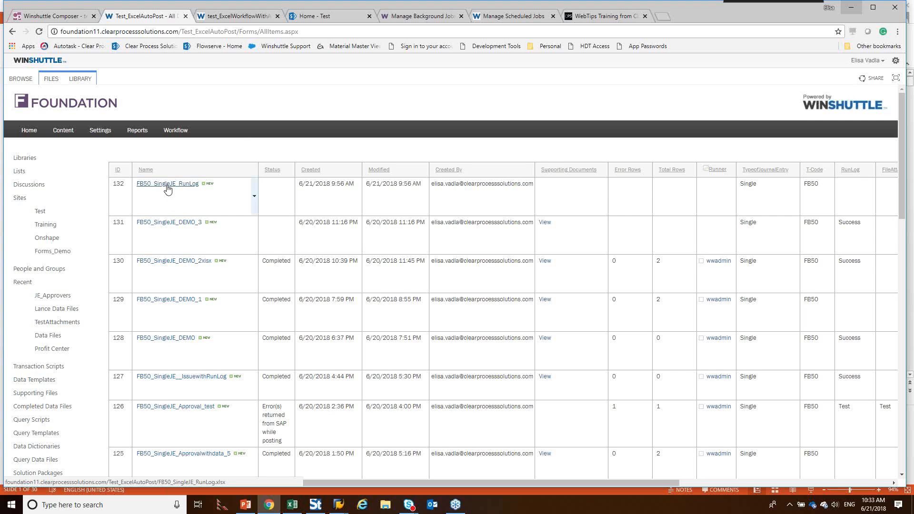
{"action": "scroll", "coordinate": [194, 264], "scroll_direction": "down", "scroll_amount": 1}
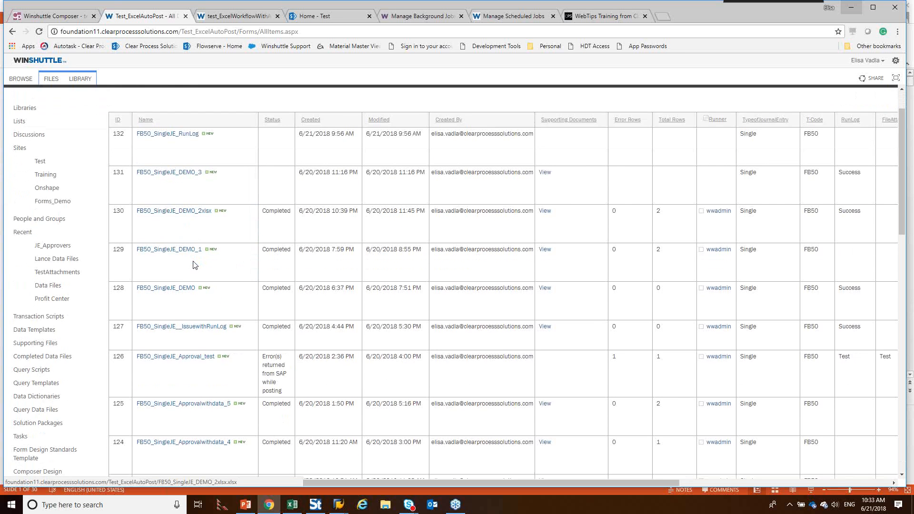
{"action": "scroll", "coordinate": [194, 264], "scroll_direction": "down", "scroll_amount": 1}
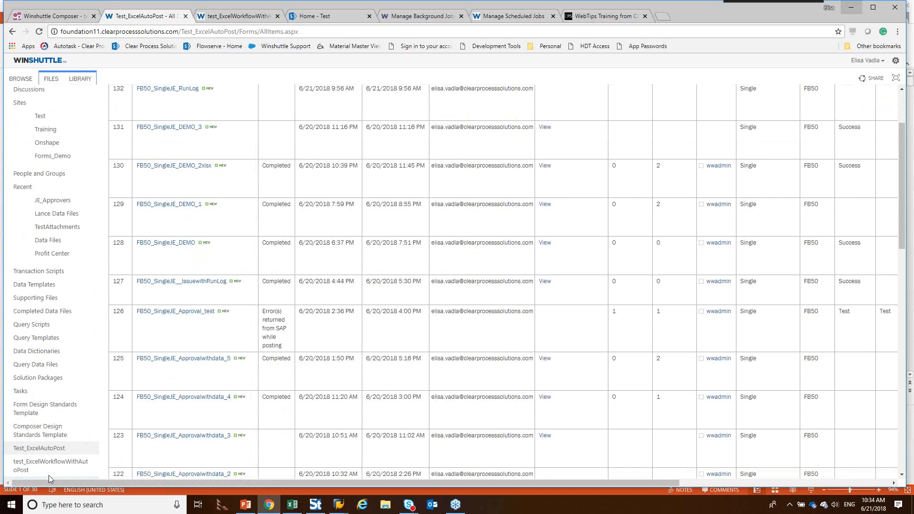
{"action": "left_click", "coordinate": [58, 464]}
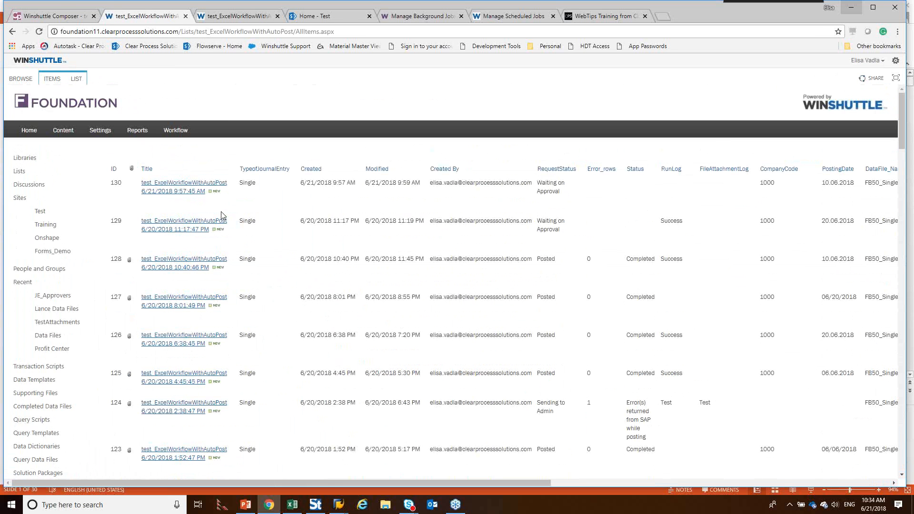
Step: Switch to Excel and open the FB50_SingleJE_Approval.xlsx transaction data template from Winshuttle Foundation
{"action": "left_click", "coordinate": [292, 508]}
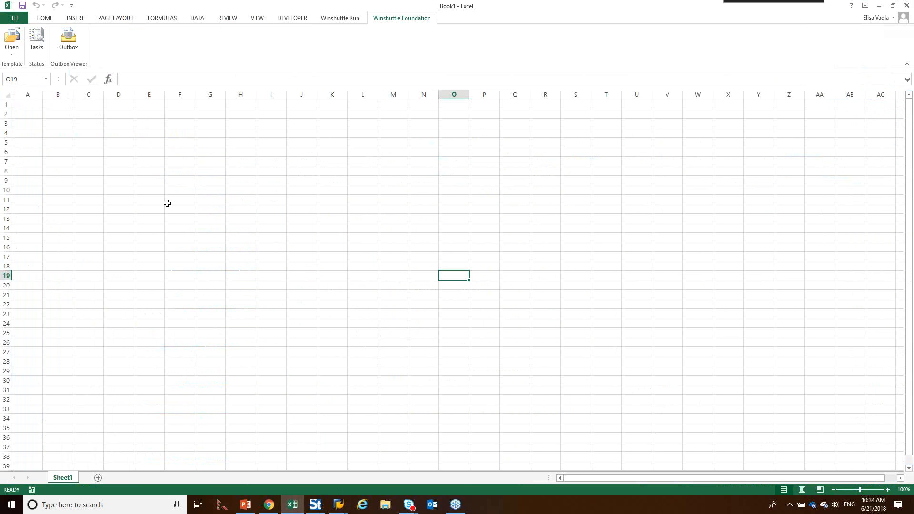
{"action": "left_click", "coordinate": [19, 56]}
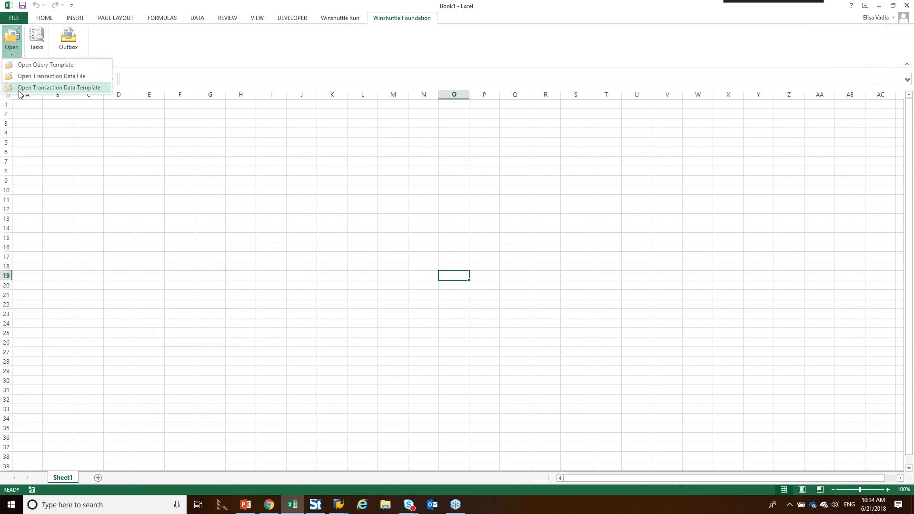
{"action": "left_click", "coordinate": [345, 22]}
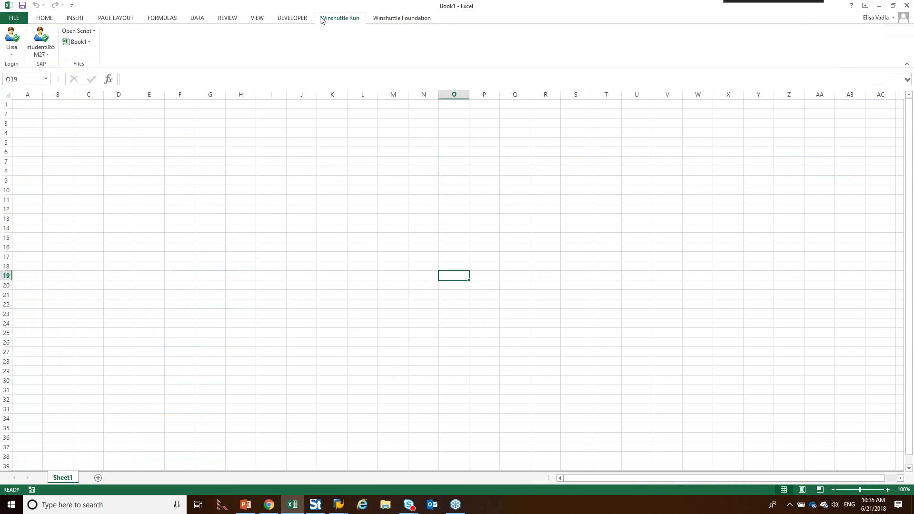
{"action": "left_click", "coordinate": [394, 22]}
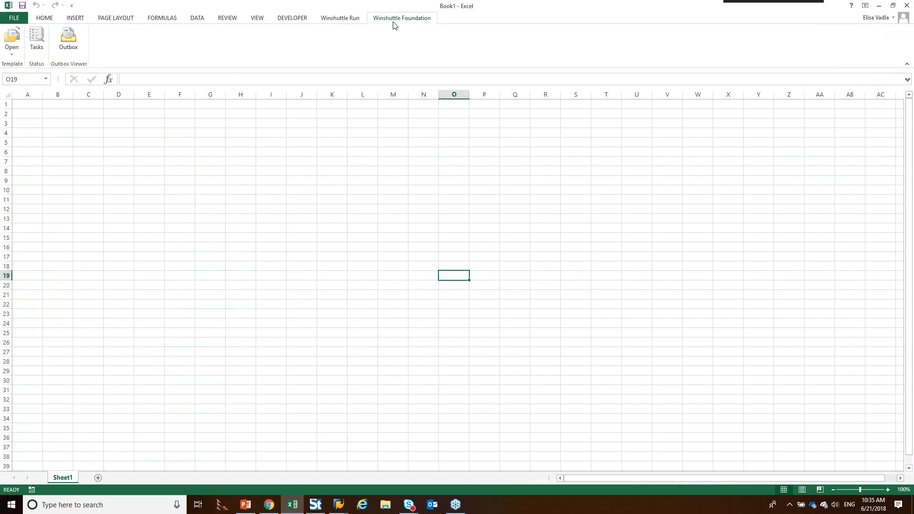
{"action": "left_click", "coordinate": [13, 55]}
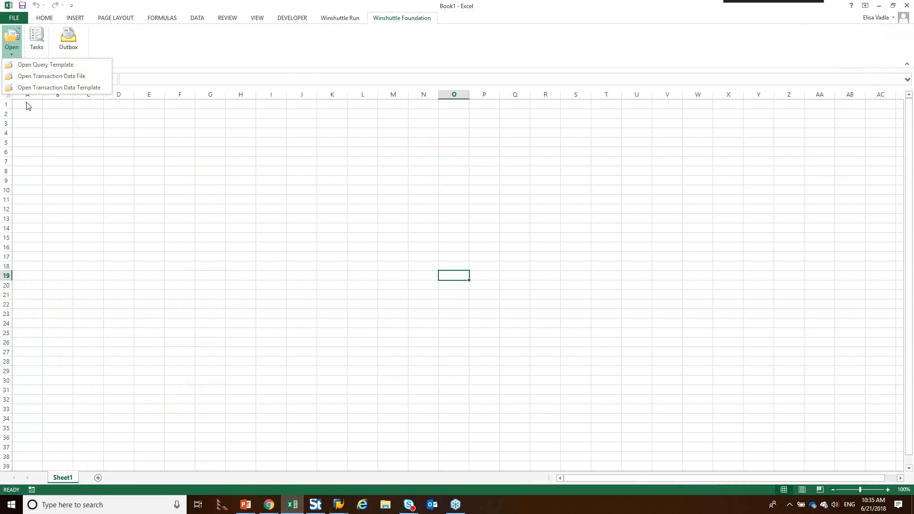
{"action": "left_click", "coordinate": [57, 88]}
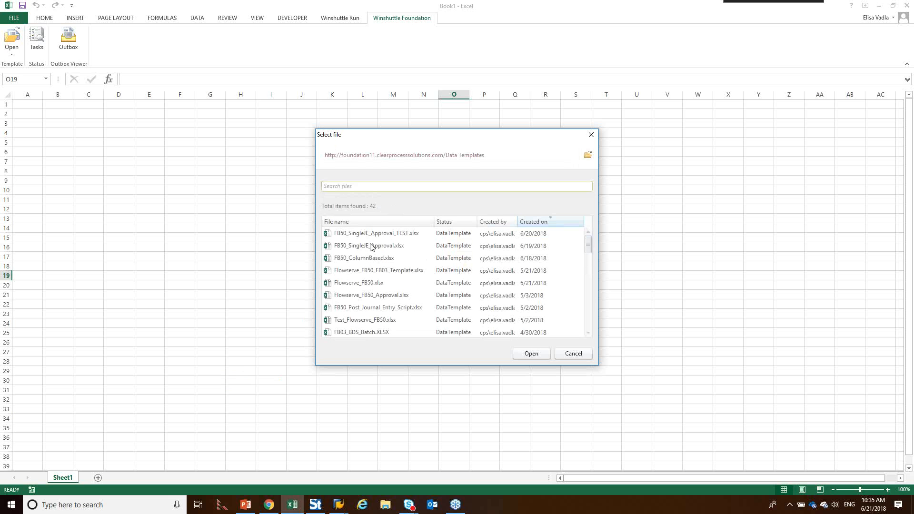
{"action": "left_click", "coordinate": [353, 248]}
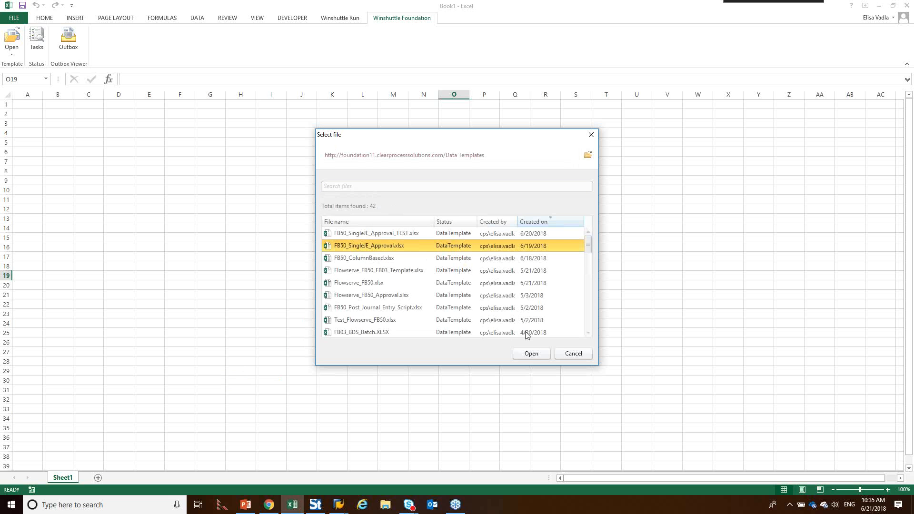
{"action": "left_click", "coordinate": [531, 354]}
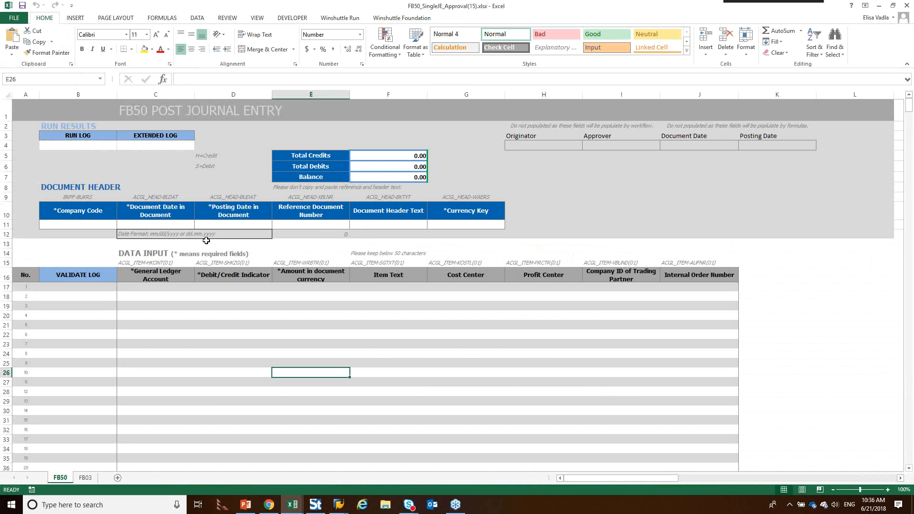
Step: Save the workbook as FB50_SingleJE_LIVE.xlsx in the Projects > AutoPost > Excel Workflow > DataFiles folder
{"action": "left_click", "coordinate": [105, 225]}
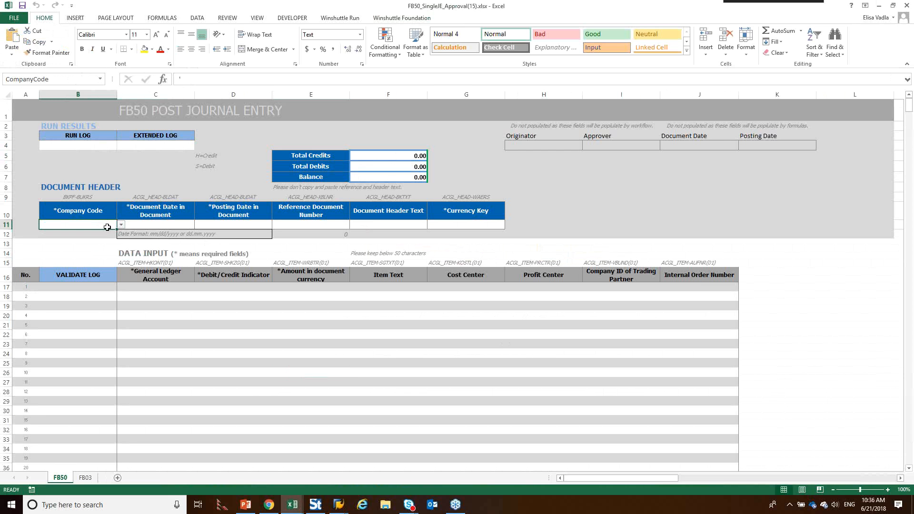
{"action": "left_click", "coordinate": [17, 18]}
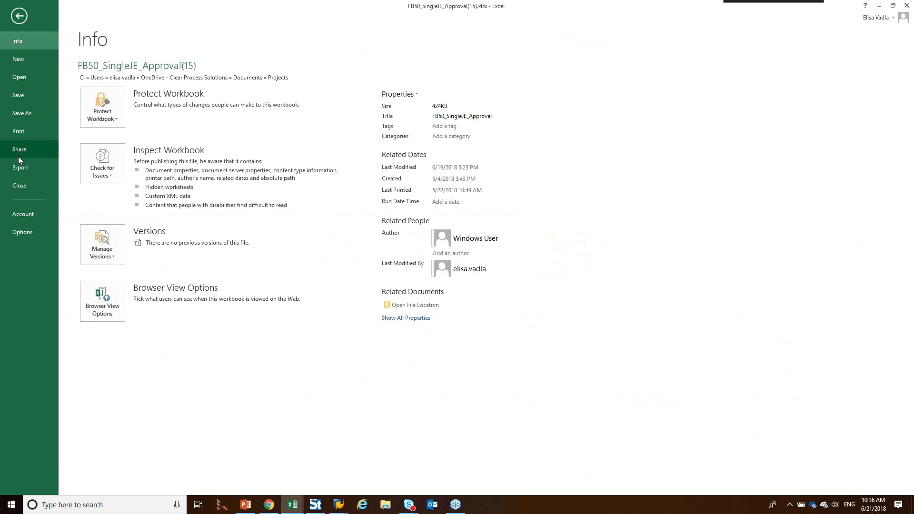
{"action": "left_click", "coordinate": [19, 115]}
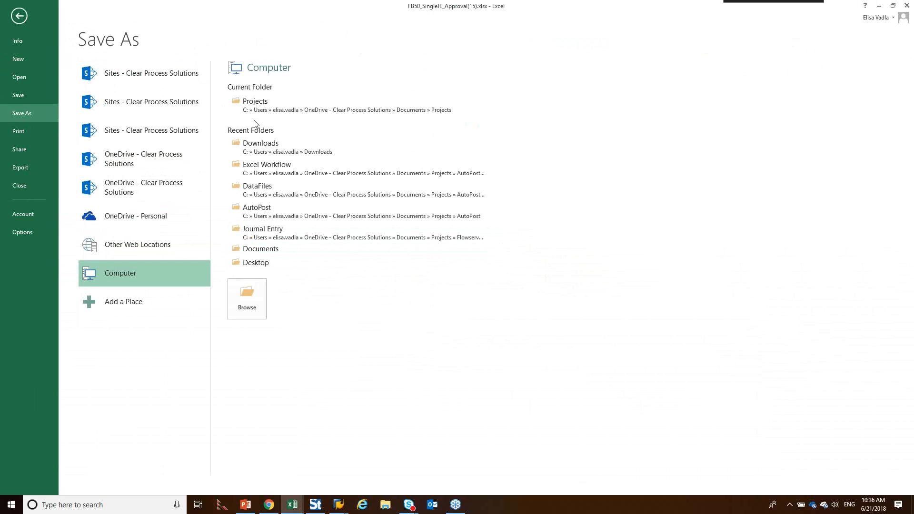
{"action": "left_click", "coordinate": [270, 170]}
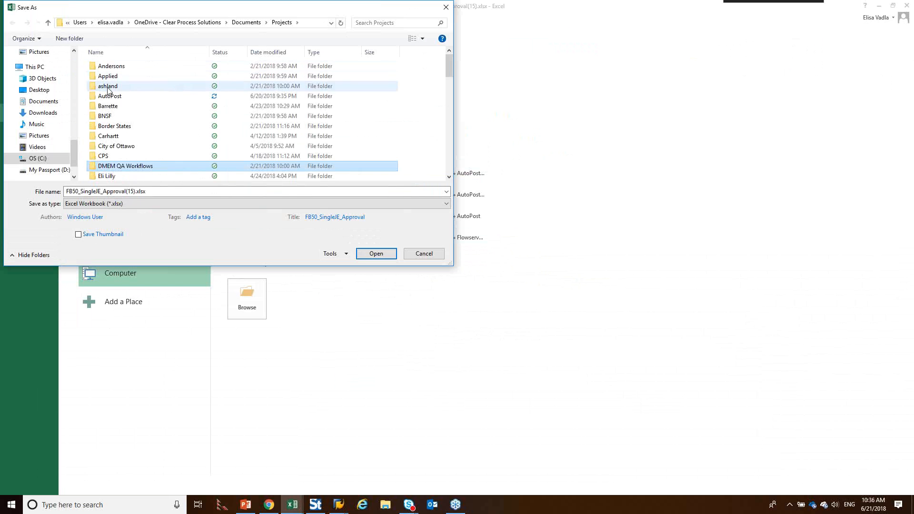
{"action": "double_click", "coordinate": [111, 98]}
{"action": "double_click", "coordinate": [112, 70]}
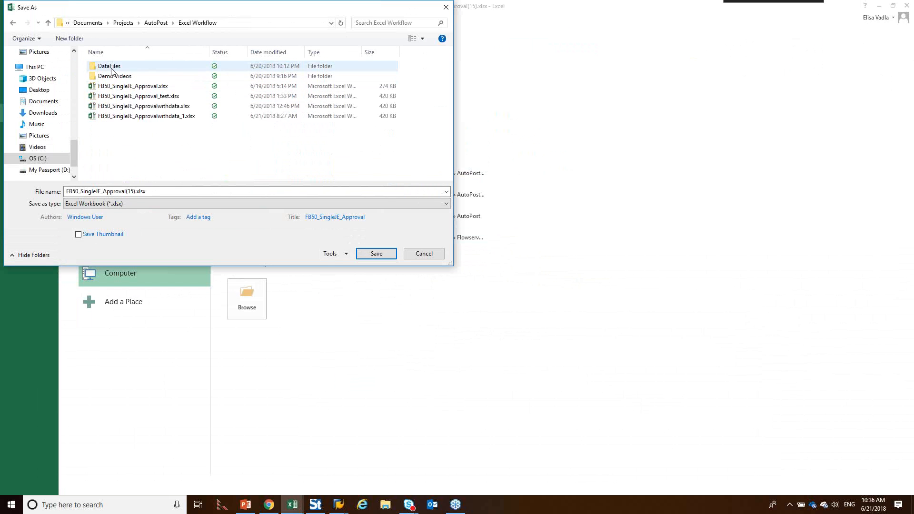
{"action": "double_click", "coordinate": [113, 68]}
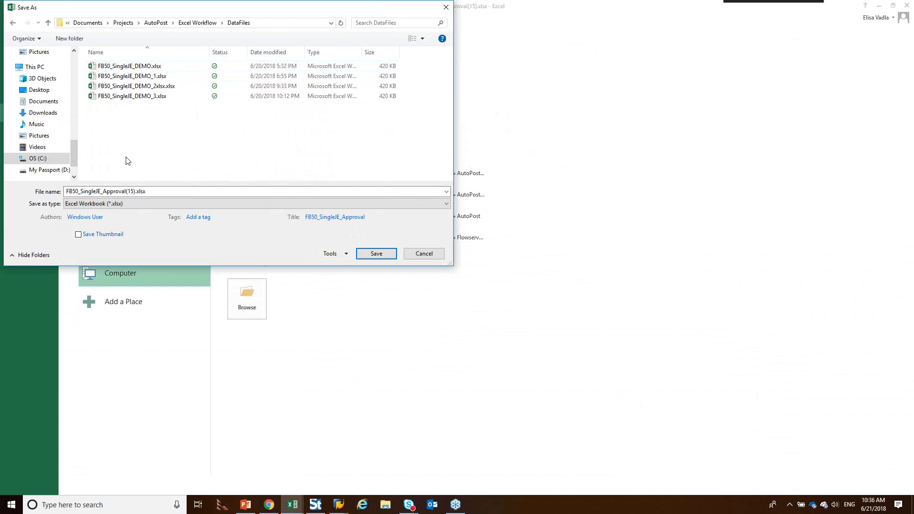
{"action": "left_click", "coordinate": [148, 192]}
{"action": "left_click", "coordinate": [134, 191]}
{"action": "left_click_drag", "start_coordinate": [135, 191], "coordinate": [105, 194]}
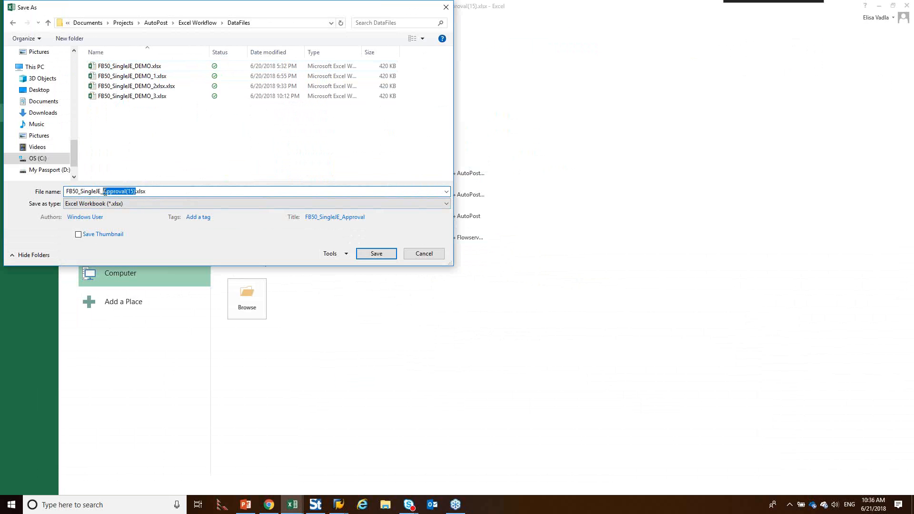
{"action": "type", "text": "L"}
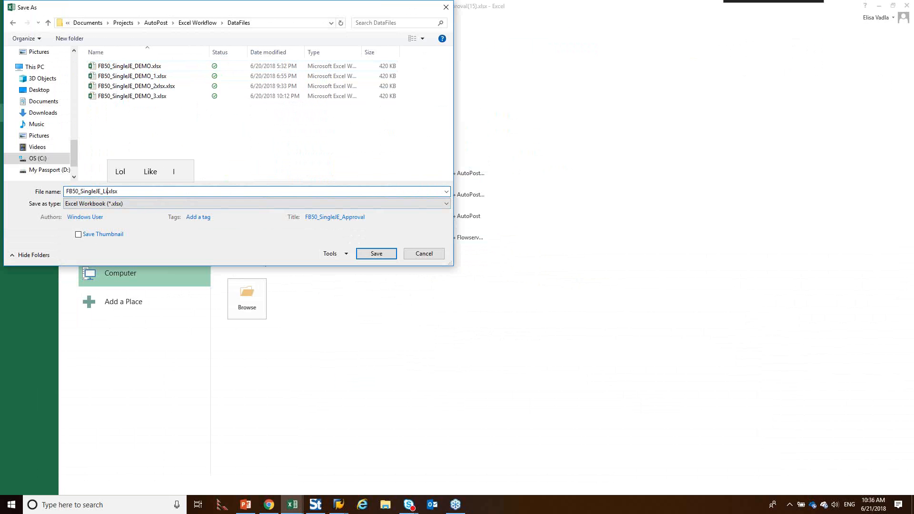
{"action": "type", "text": "IVE"}
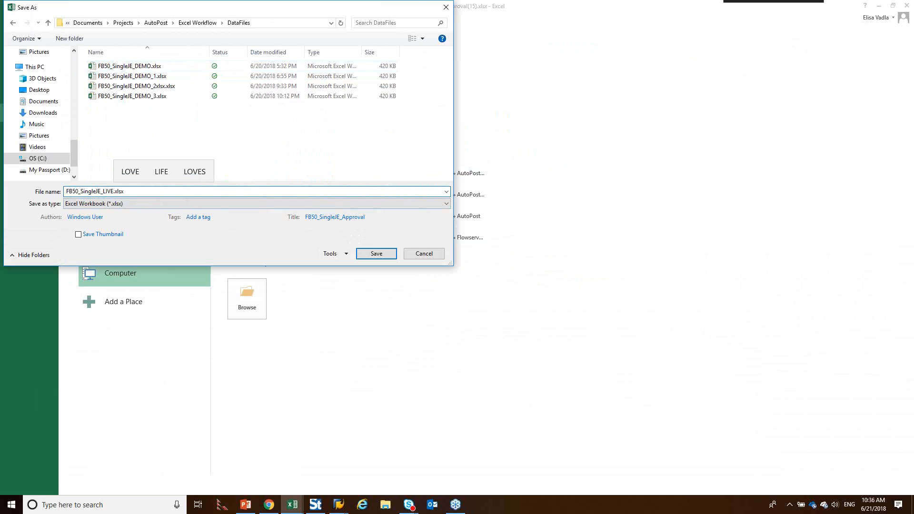
{"action": "key", "text": "Return"}
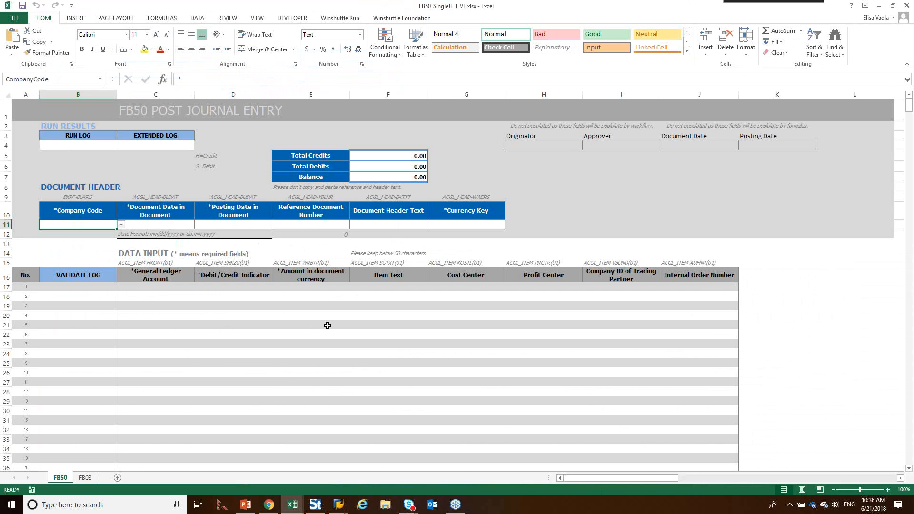
Step: Fill in the document header with company code 1000 and 20.06.2018 as both document date and posting date
{"action": "left_click", "coordinate": [121, 225]}
{"action": "left_click", "coordinate": [95, 234]}
{"action": "left_click", "coordinate": [133, 226]}
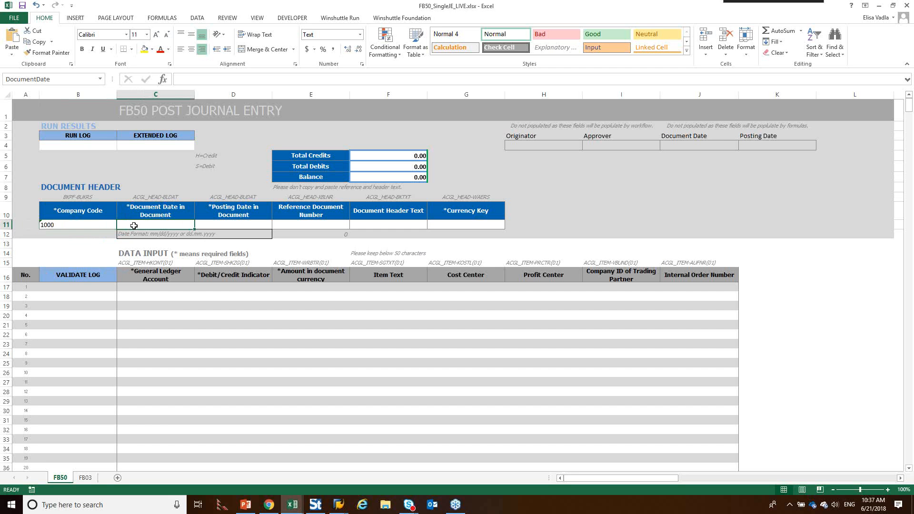
{"action": "type", "text": "20.0"}
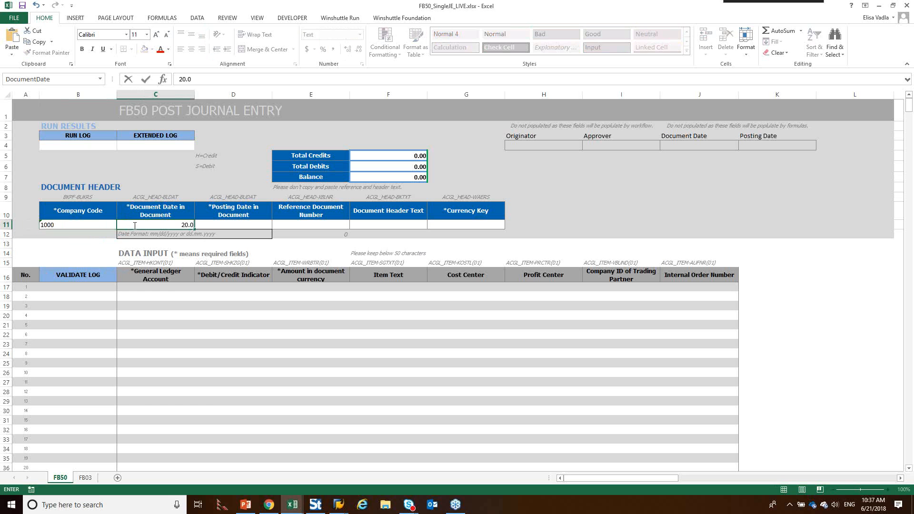
{"action": "type", "text": "6.2018"}
{"action": "left_click", "coordinate": [214, 221]}
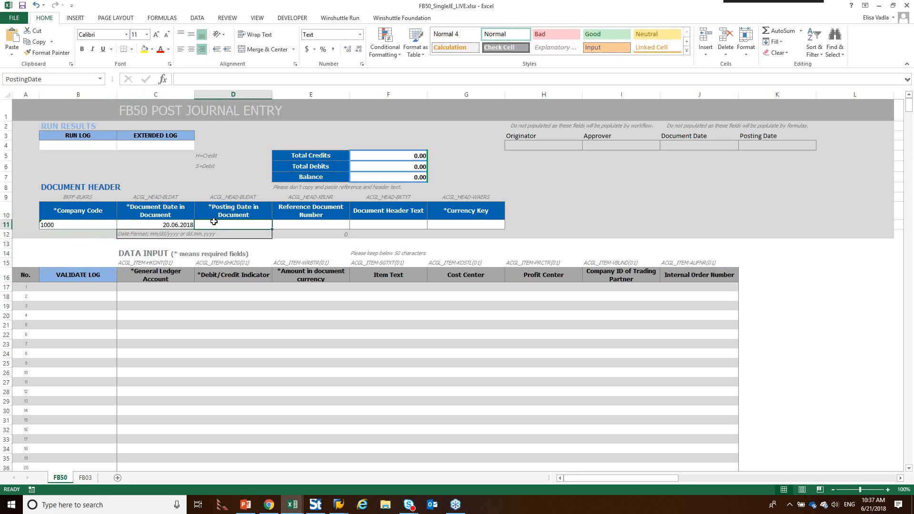
{"action": "type", "text": "20.0"}
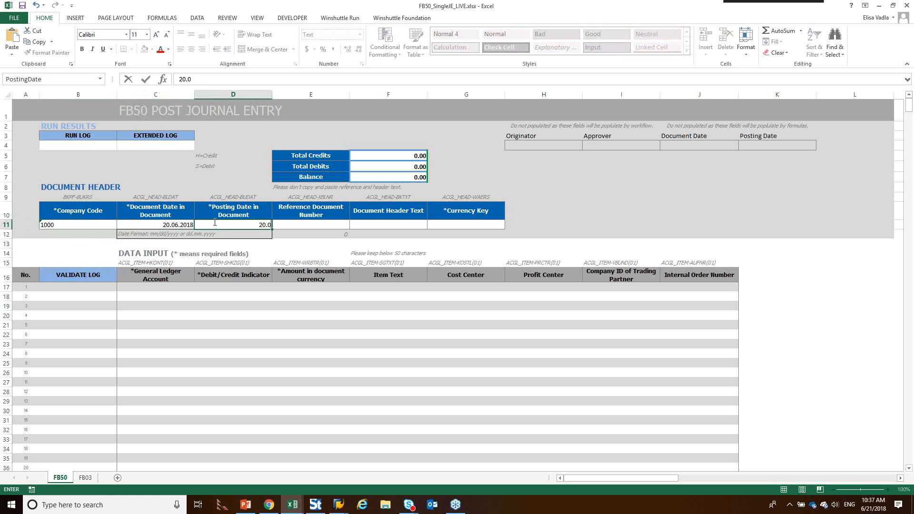
{"action": "type", "text": "6.2018"}
{"action": "key", "text": "Tab"}
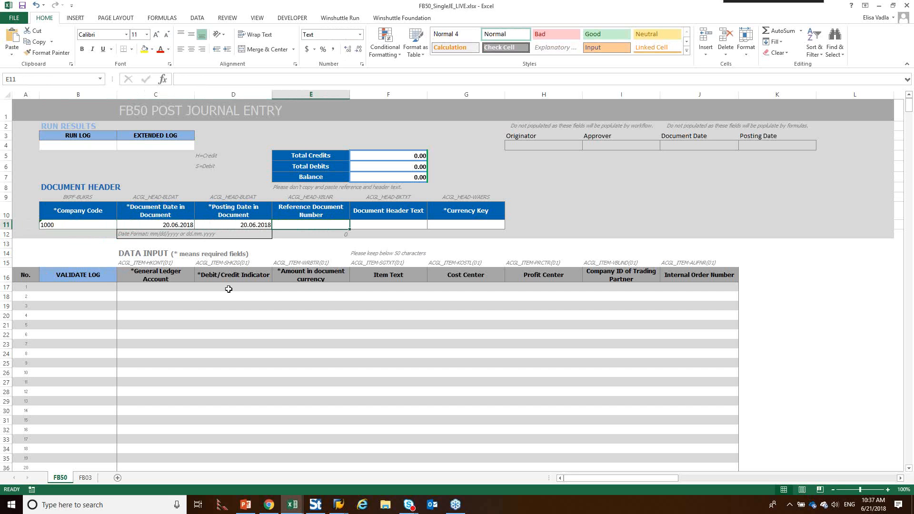
Step: Enter the first line item in row 17 with general ledger account 45000, indicator H and amount 10
{"action": "left_click", "coordinate": [146, 288]}
{"action": "type", "text": "45000"}
{"action": "key", "text": "Tab"}
{"action": "type", "text": "S"}
{"action": "key", "text": "BackSpace"}
{"action": "type", "text": "H"}
{"action": "key", "text": "Tab"}
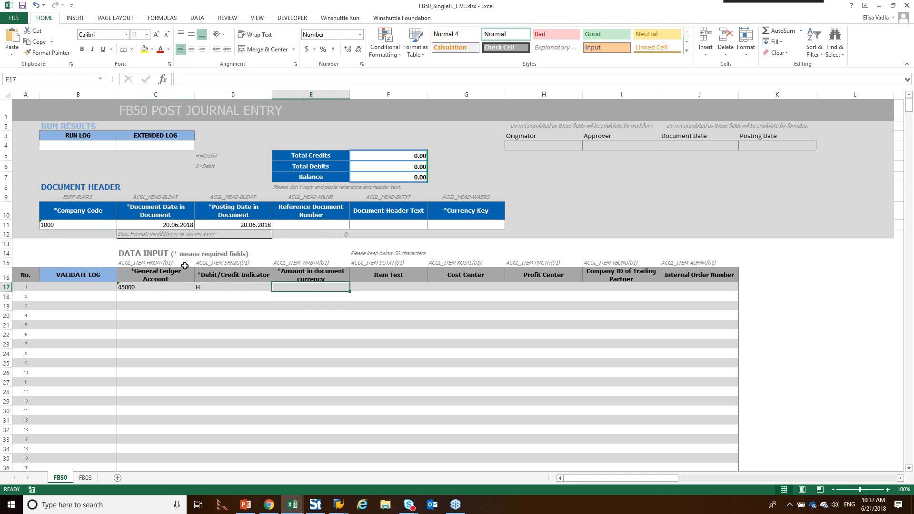
{"action": "type", "text": "10"}
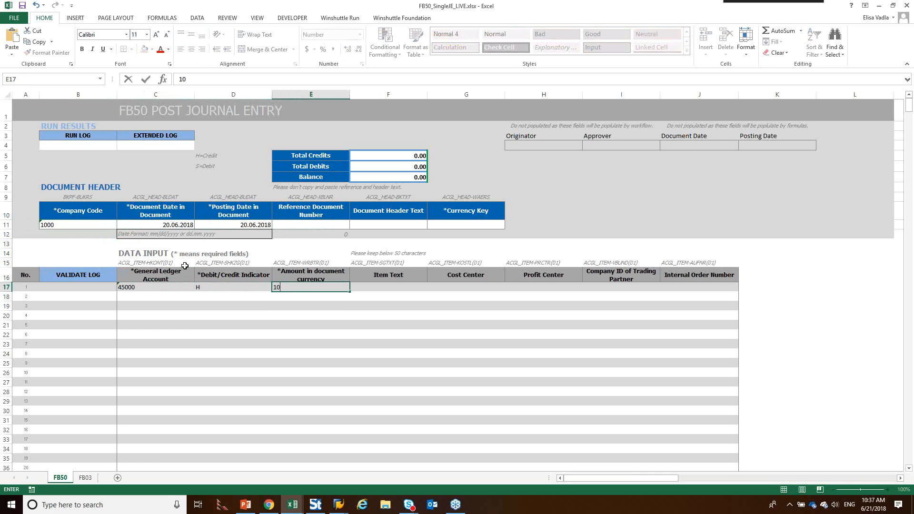
Step: Enter the second line item in row 18 with general ledger account 98000, indicator Q and amount 10
{"action": "left_click", "coordinate": [131, 298]}
{"action": "type", "text": "950"}
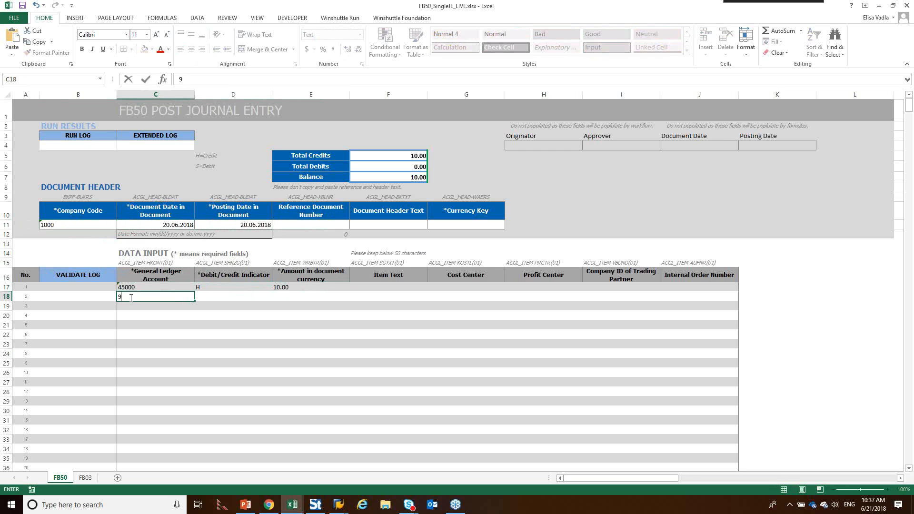
{"action": "key", "text": "BackSpace"}
{"action": "key", "text": "BackSpace"}
{"action": "type", "text": "8009"}
{"action": "key", "text": "Tab"}
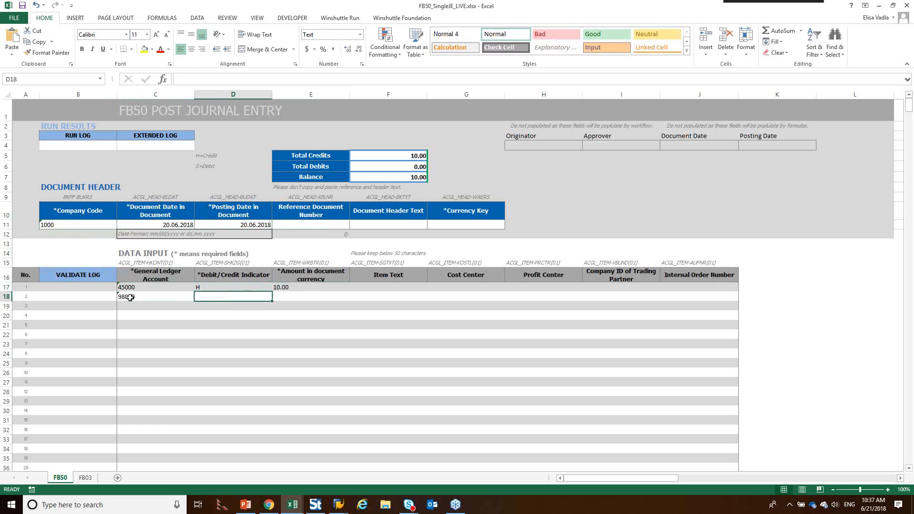
{"action": "type", "text": "Q"}
{"action": "key", "text": "Tab"}
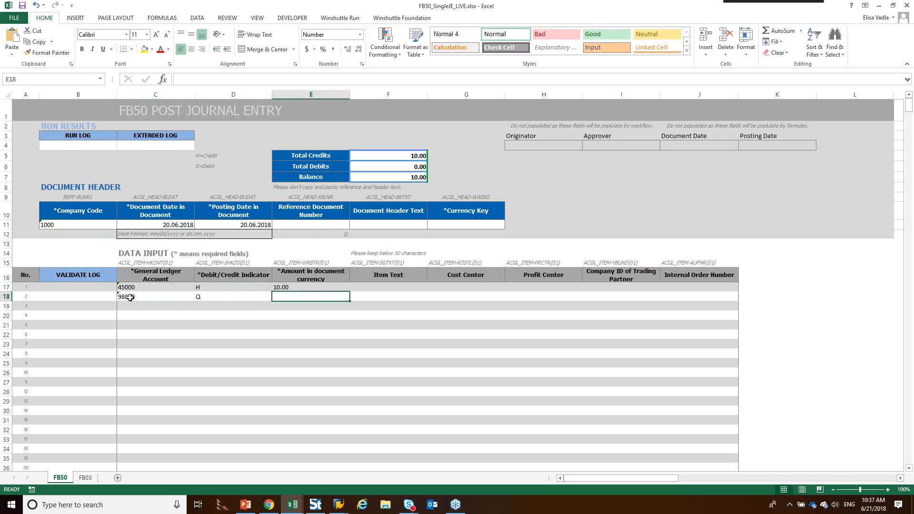
{"action": "type", "text": "10"}
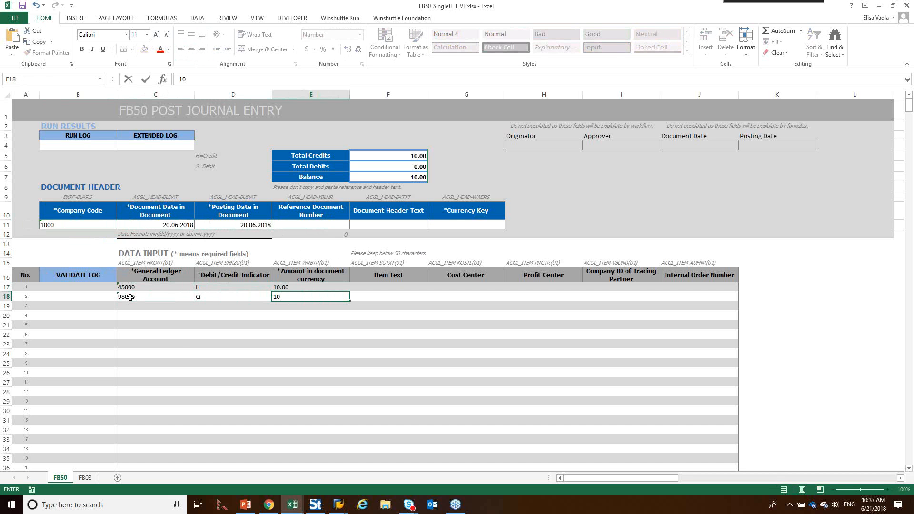
{"action": "left_click", "coordinate": [348, 355]}
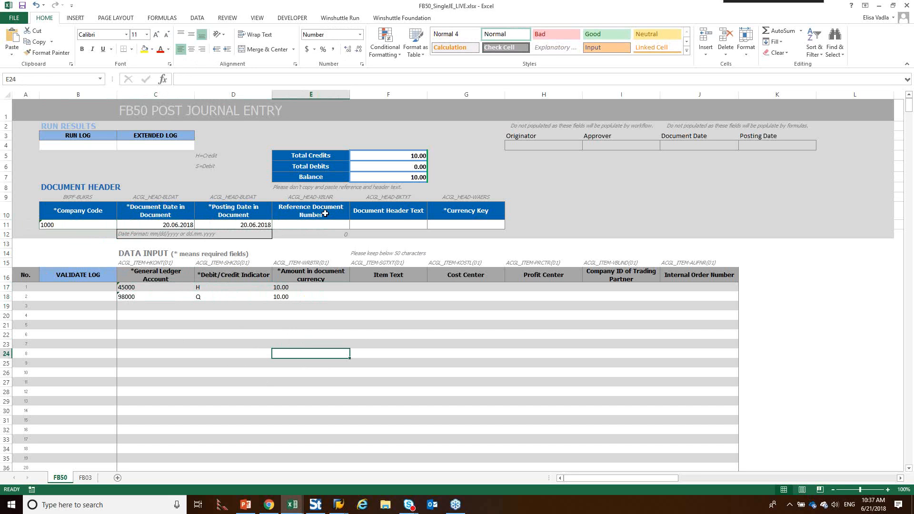
Step: Run Winshuttle's Check Data on the journal entry with the currency key left empty
{"action": "left_click", "coordinate": [451, 226]}
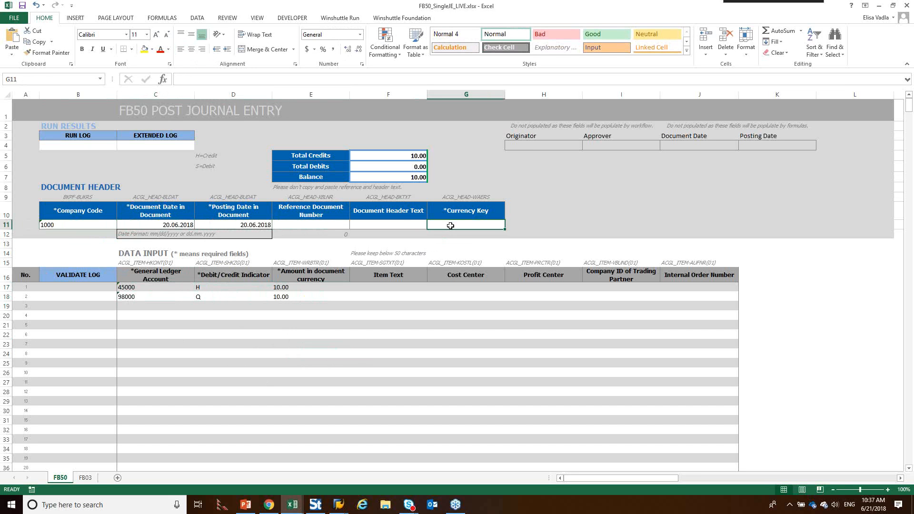
{"action": "left_click", "coordinate": [466, 348]}
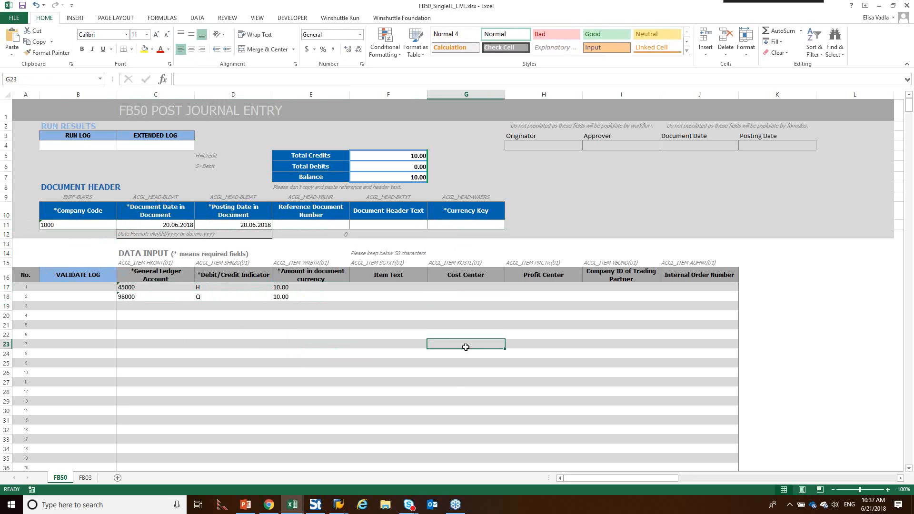
{"action": "left_click", "coordinate": [349, 19]}
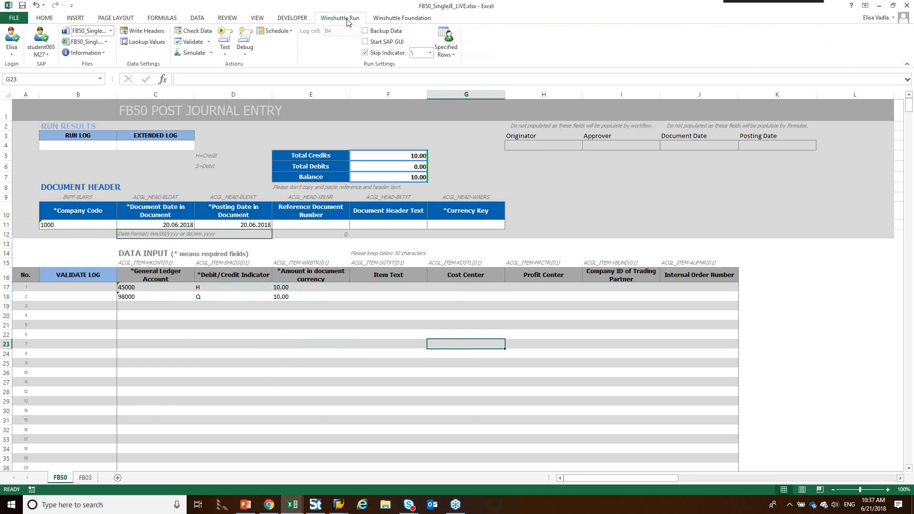
{"action": "left_click", "coordinate": [197, 31]}
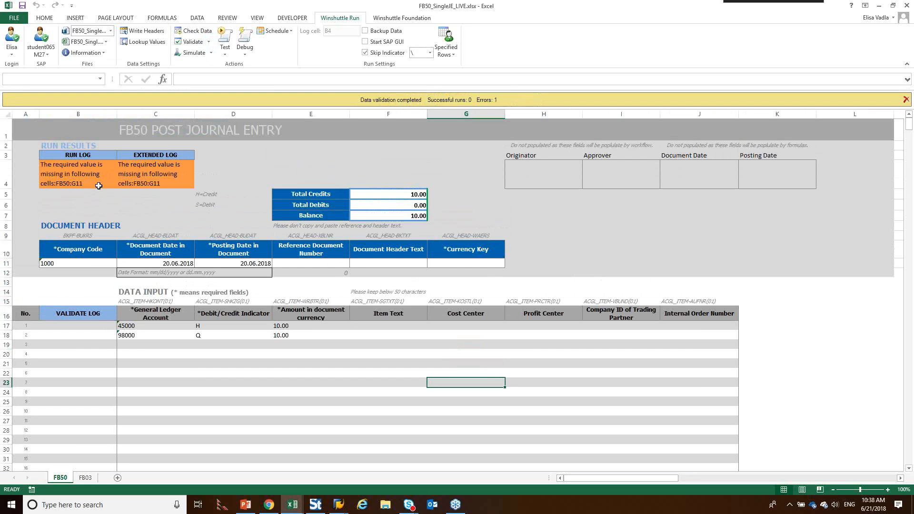
Step: Set the document header's currency key to USD and rerun Winshuttle's Check Data on the journal entry
{"action": "left_click", "coordinate": [443, 264]}
{"action": "type", "text": "USD"}
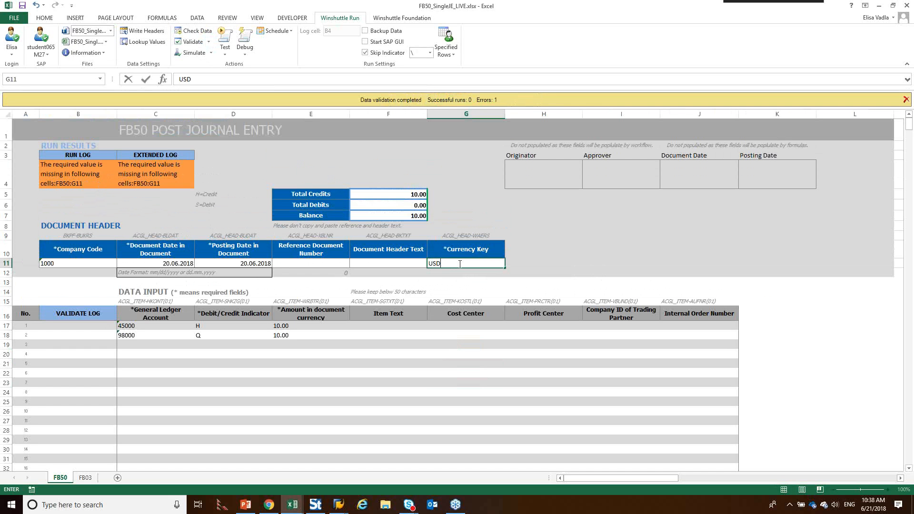
{"action": "left_click", "coordinate": [194, 30]}
{"action": "left_click", "coordinate": [528, 269]}
{"action": "left_click", "coordinate": [544, 236]}
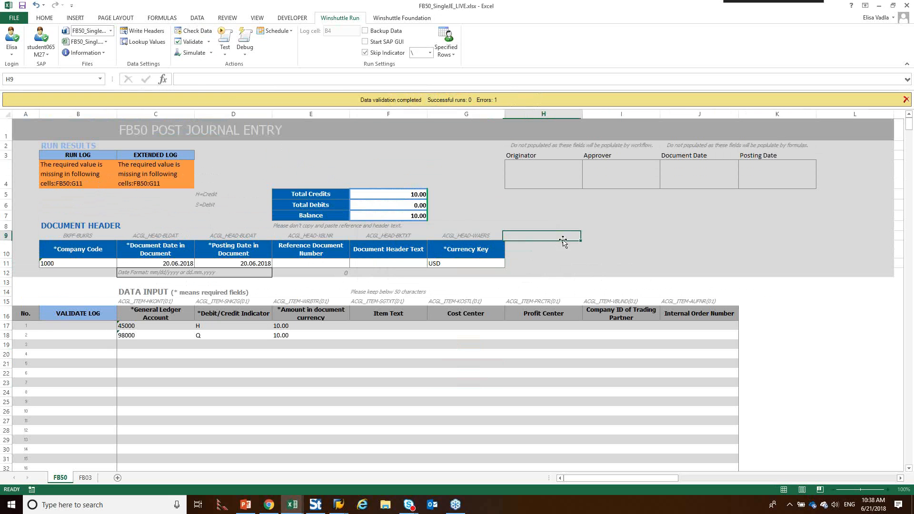
{"action": "left_click", "coordinate": [194, 31]}
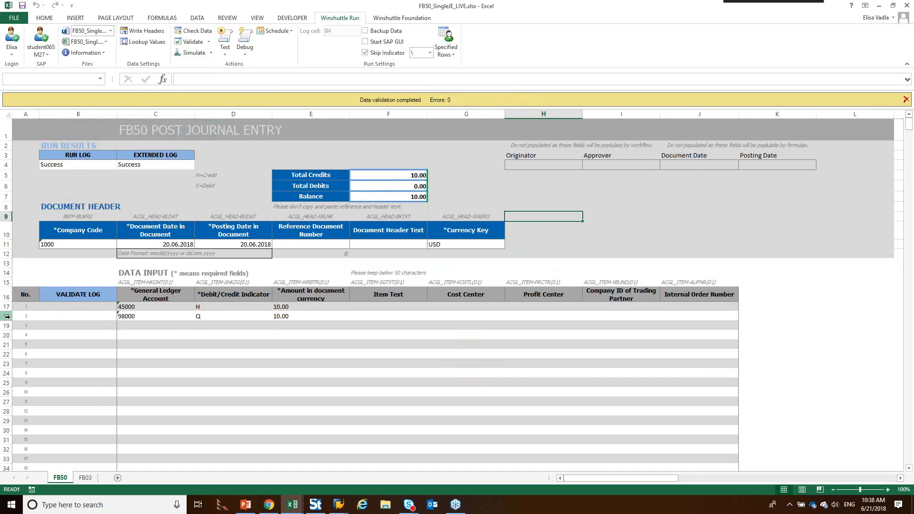
Step: Validate the journal entry with Winshuttle and set the debit/credit indicator in row 18 to S
{"action": "left_click", "coordinate": [189, 44]}
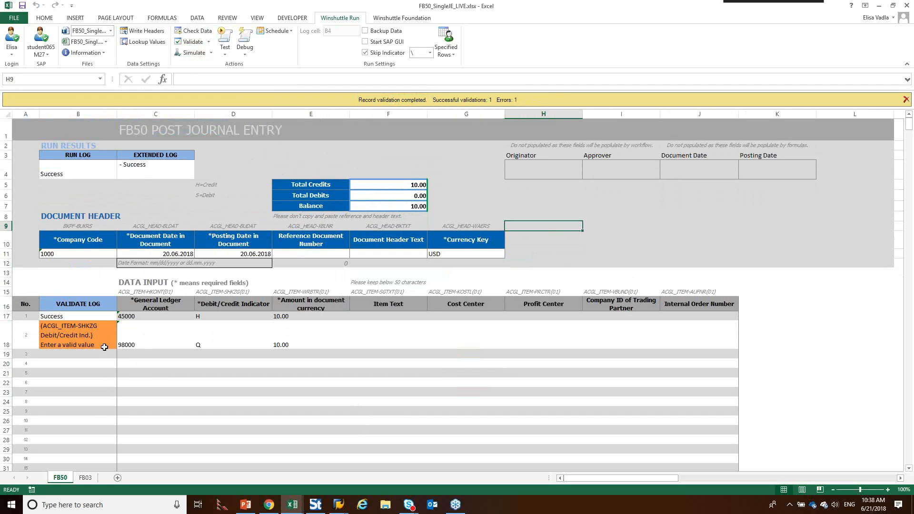
{"action": "left_click", "coordinate": [87, 338]}
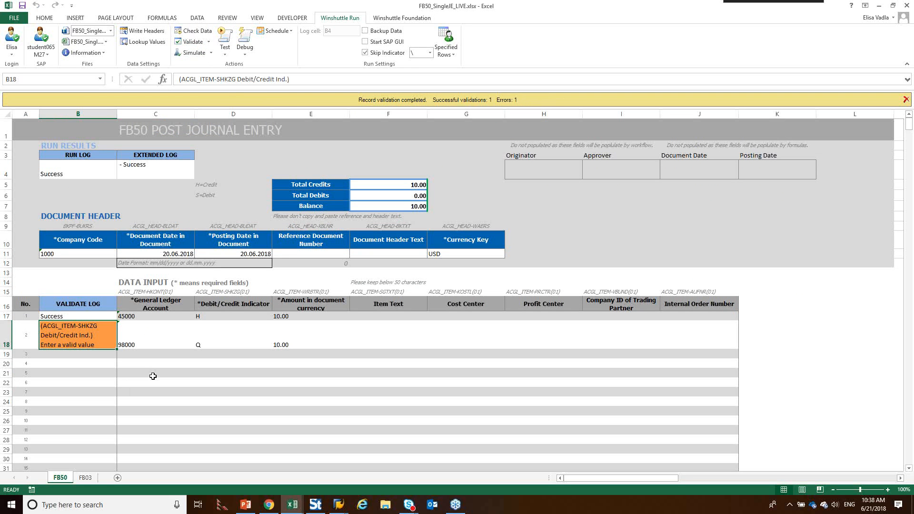
{"action": "left_click", "coordinate": [219, 344]}
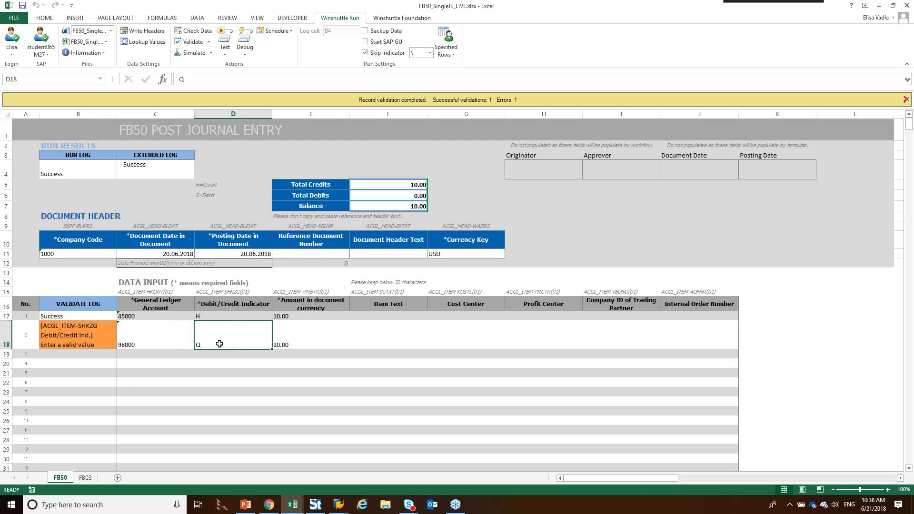
{"action": "type", "text": "S"}
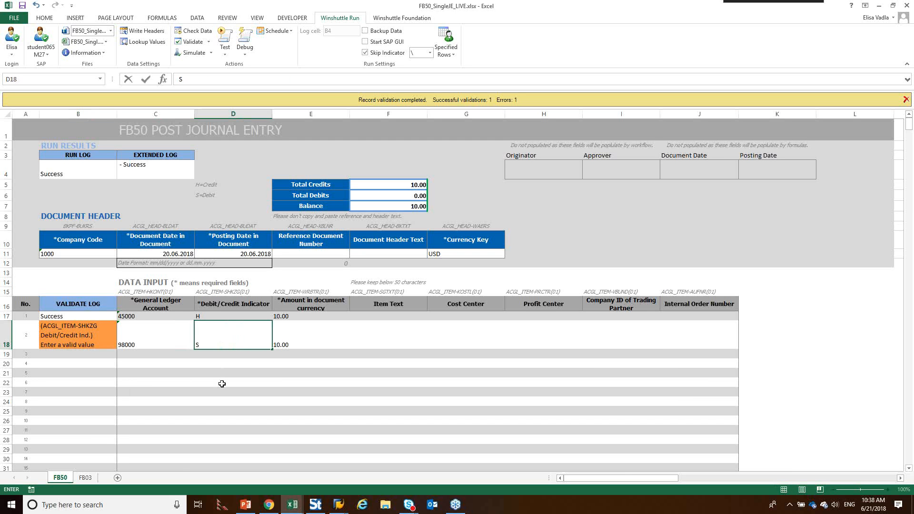
{"action": "left_click", "coordinate": [222, 384]}
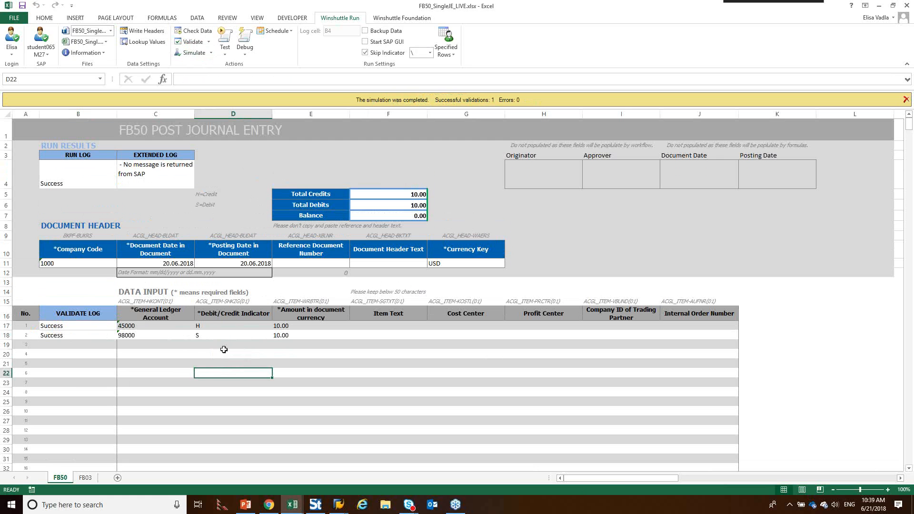
Step: Start submitting FB50_SingleJE_LIVE to Foundation with the description Live, and proceed to the supporting documents
{"action": "left_click", "coordinate": [405, 20]}
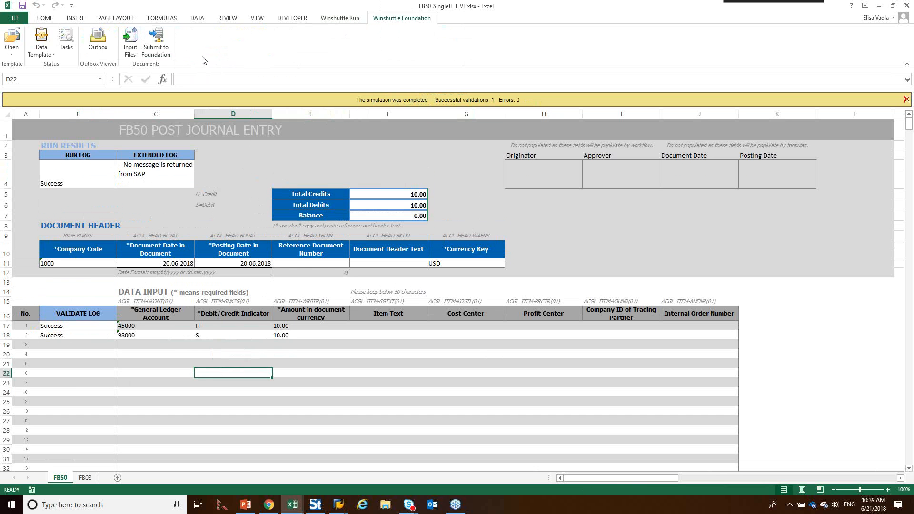
{"action": "left_click", "coordinate": [162, 53]}
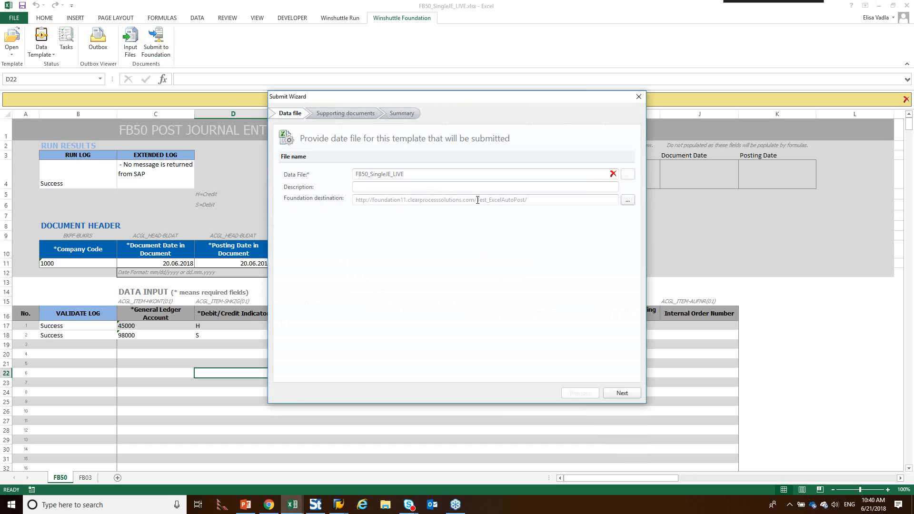
{"action": "left_click_drag", "start_coordinate": [478, 200], "coordinate": [528, 200]}
{"action": "left_click", "coordinate": [387, 191]}
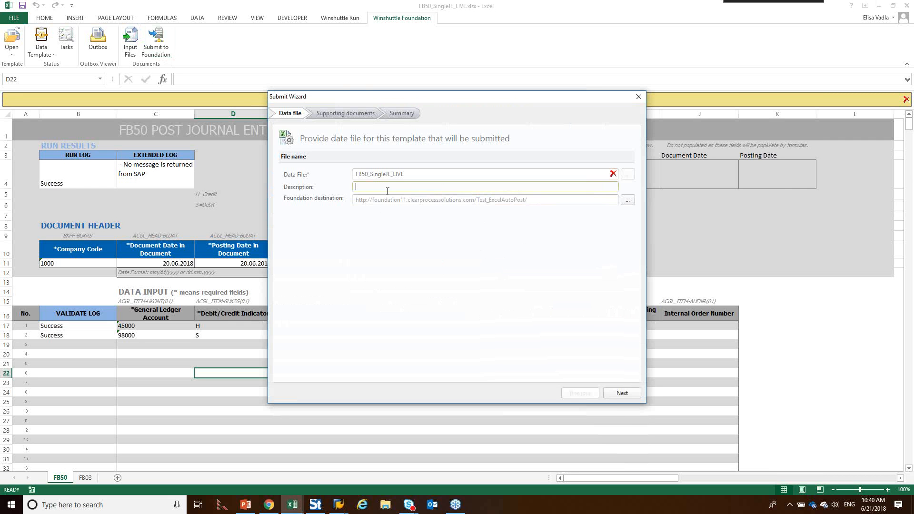
{"action": "type", "text": "LIve"}
{"action": "key", "text": "BackSpace"}
{"action": "key", "text": "BackSpace"}
{"action": "key", "text": "BackSpace"}
{"action": "type", "text": "ive"}
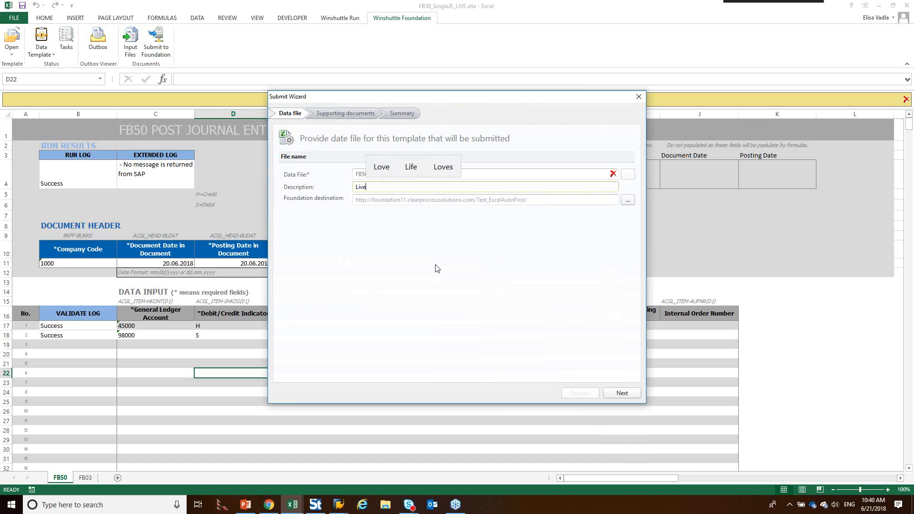
{"action": "left_click", "coordinate": [623, 393]}
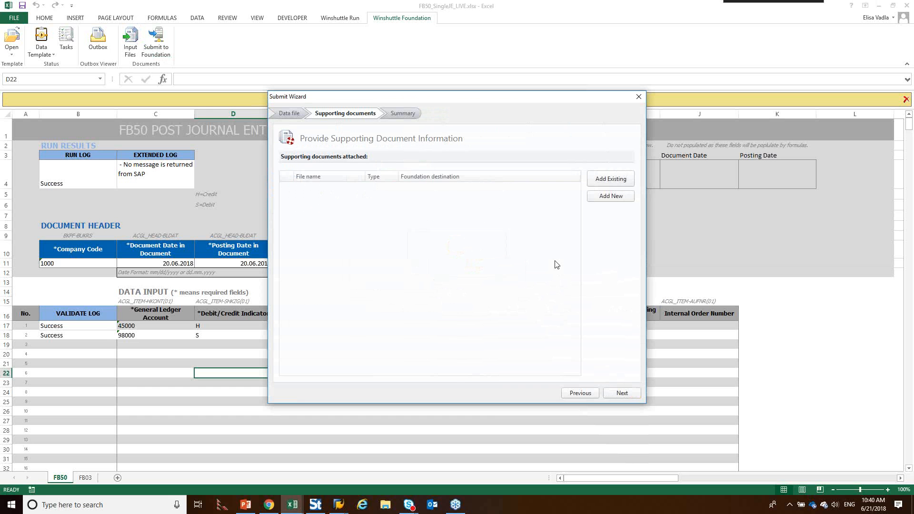
Step: Rename Test Supporting Doc_3.pdf in the AutoPost Excel Workflow folder to Test Supporting Doc_4.pdf and attach it as a new supporting document
{"action": "left_click", "coordinate": [607, 200]}
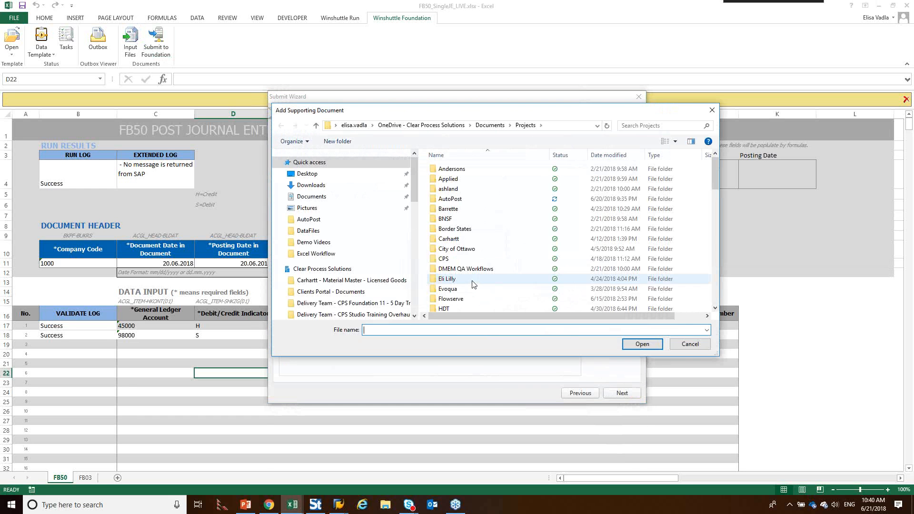
{"action": "double_click", "coordinate": [451, 198]}
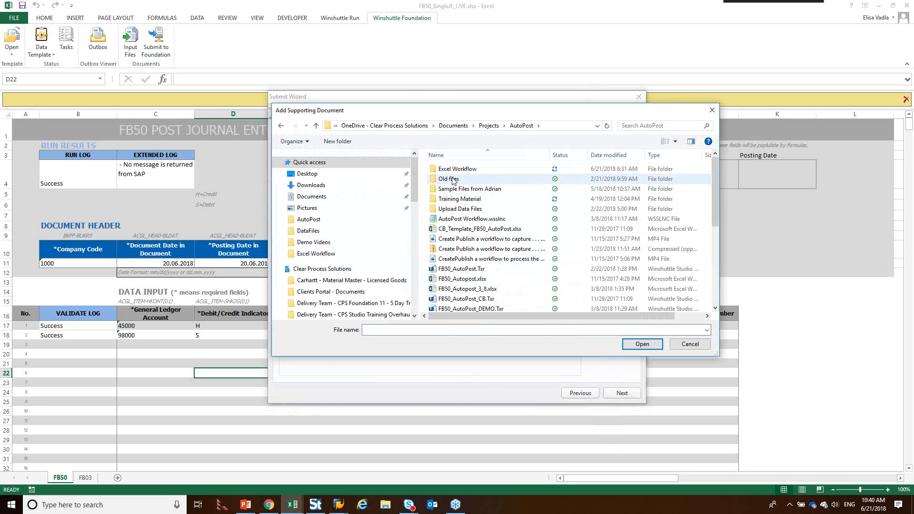
{"action": "left_click", "coordinate": [457, 171]}
{"action": "double_click", "coordinate": [457, 170]}
{"action": "left_click", "coordinate": [486, 261]}
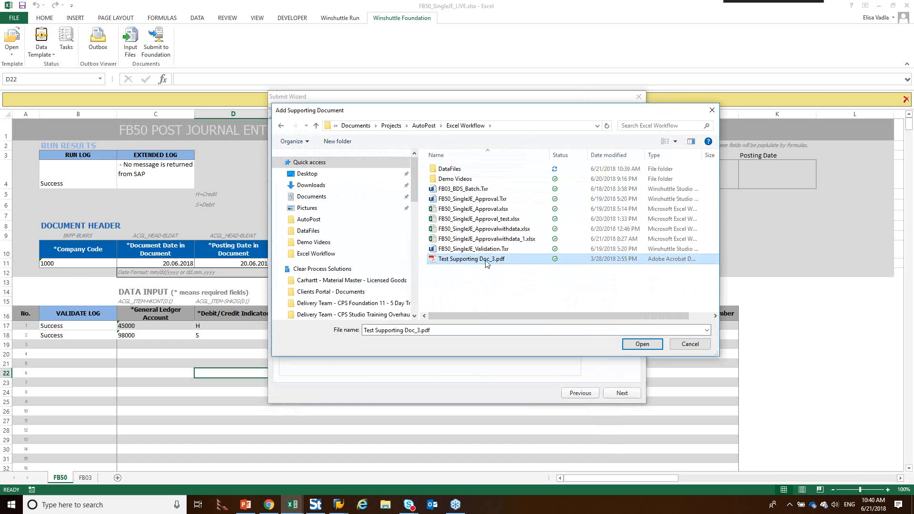
{"action": "left_click", "coordinate": [486, 261]}
{"action": "left_click", "coordinate": [494, 260]}
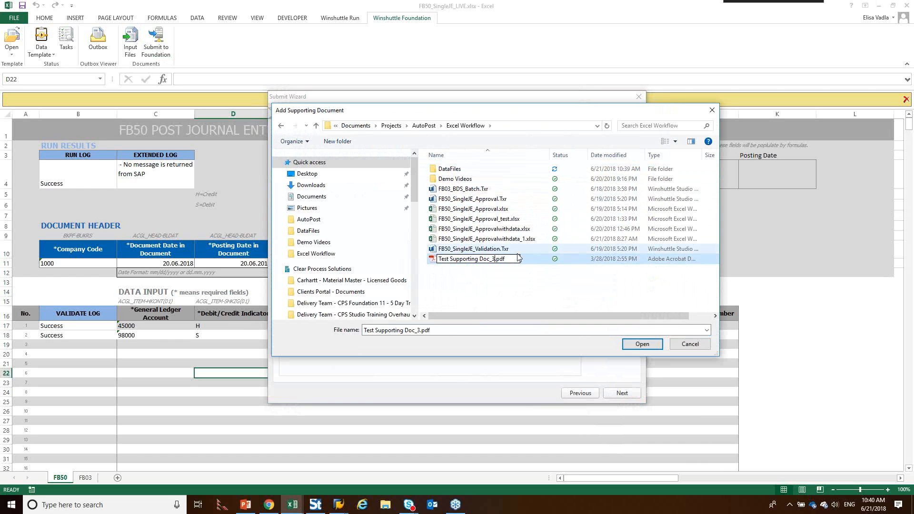
{"action": "key", "text": "BackSpace"}
{"action": "type", "text": "4"}
{"action": "key", "text": "Return"}
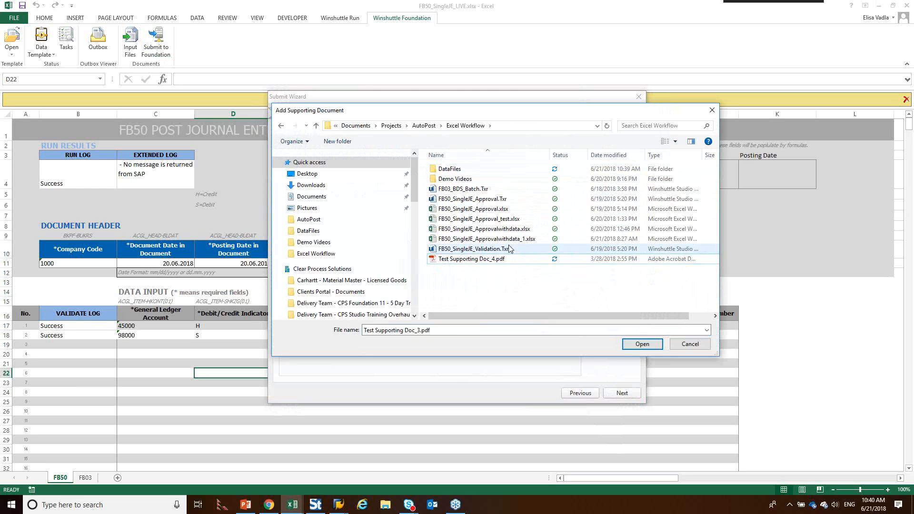
{"action": "left_click", "coordinate": [496, 259]}
{"action": "left_click", "coordinate": [642, 345]}
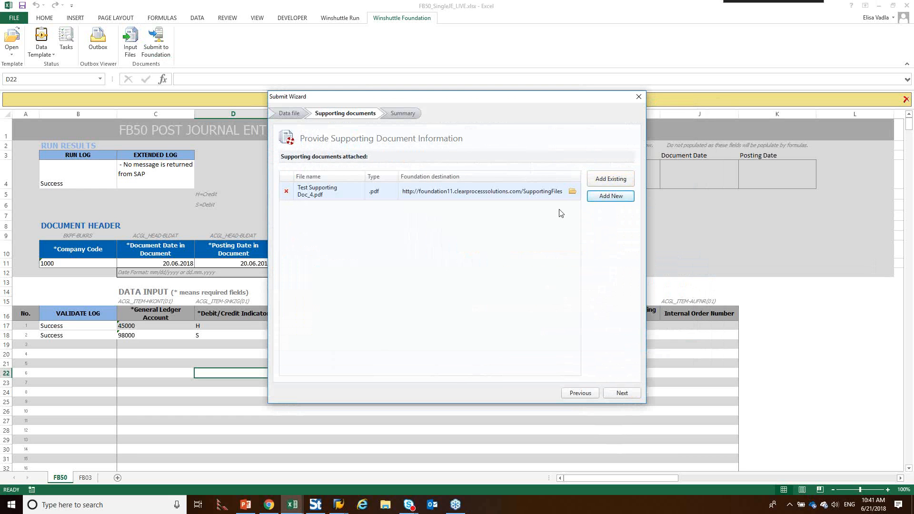
Step: Finish the submission of the data file and its single supporting document to Foundation without adding another attachment
{"action": "left_click", "coordinate": [601, 196]}
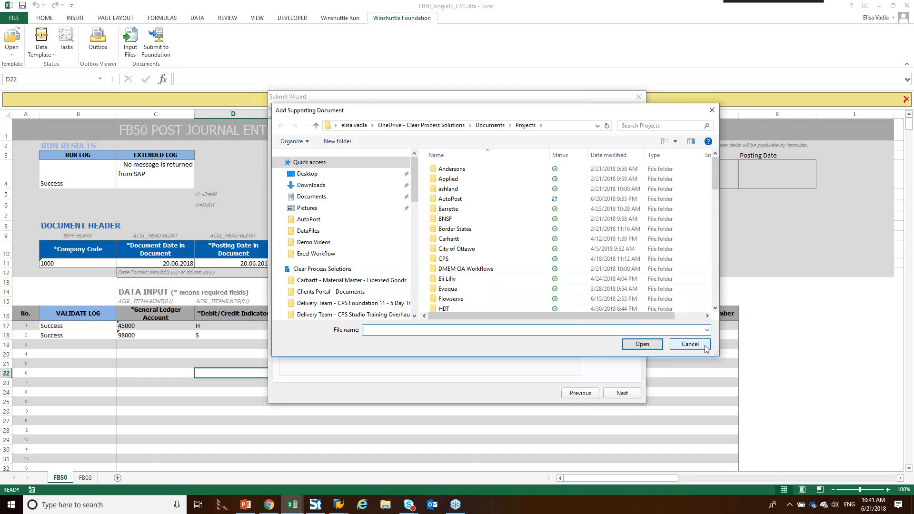
{"action": "left_click", "coordinate": [691, 344]}
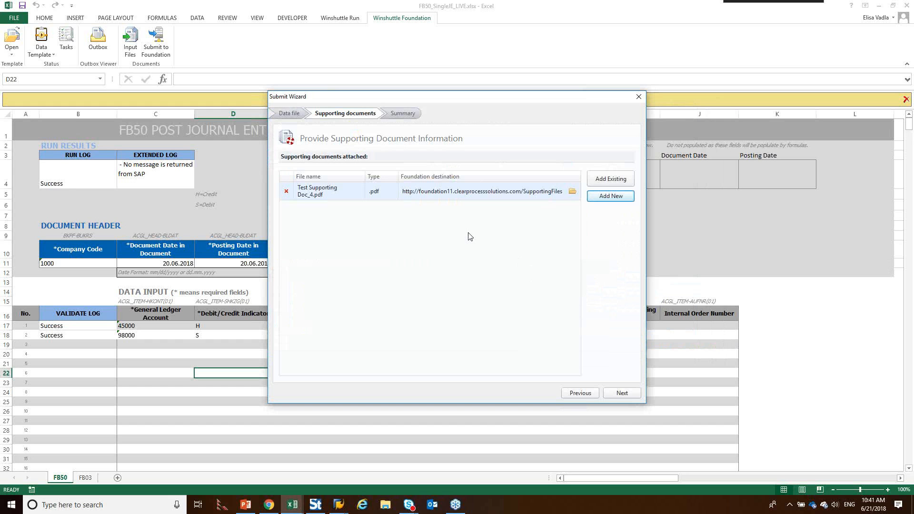
{"action": "left_click", "coordinate": [622, 393]}
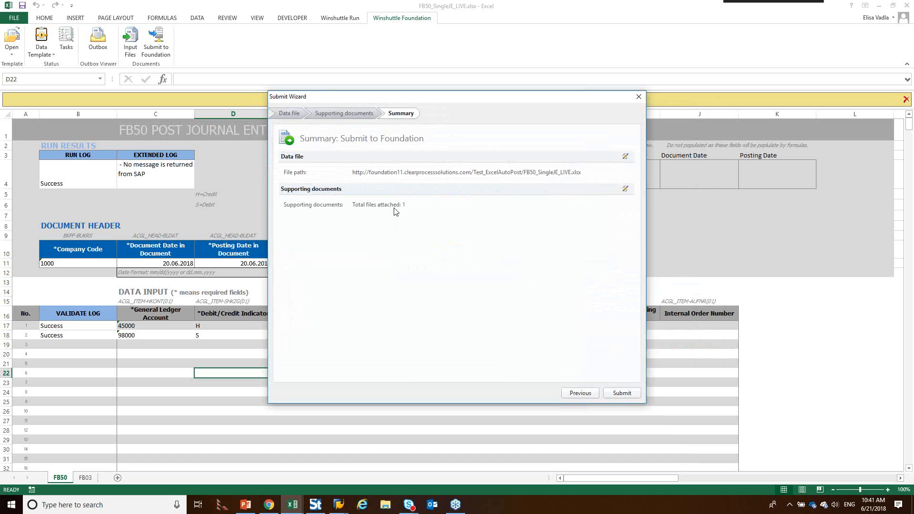
{"action": "left_click", "coordinate": [622, 394]}
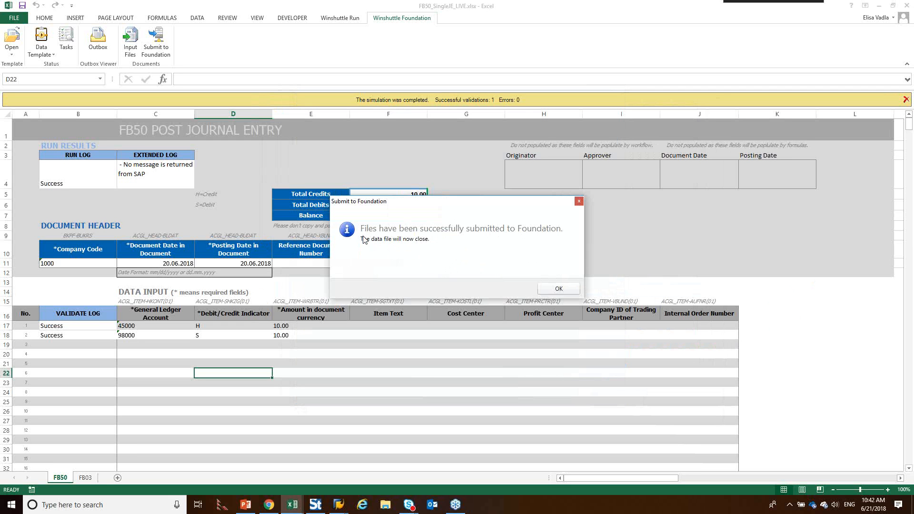
{"action": "left_click", "coordinate": [562, 290]}
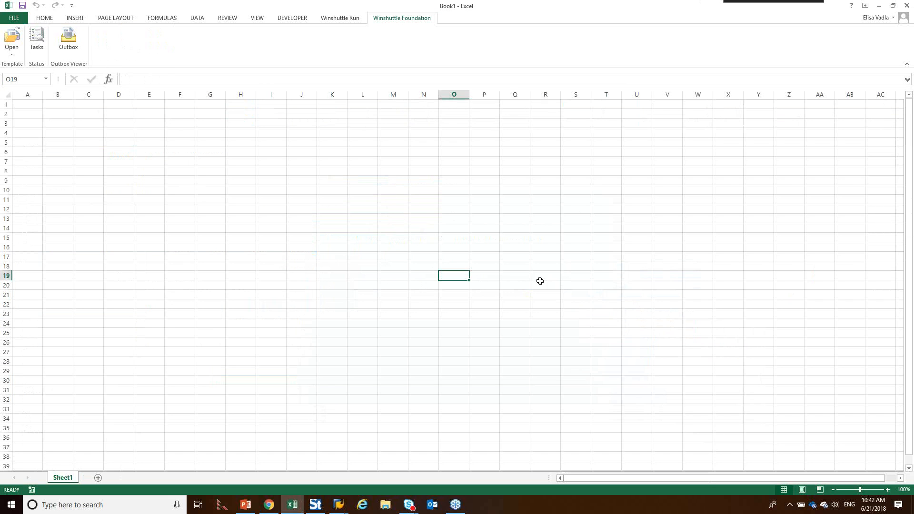
Step: Switch to Chrome and open the Test_ExcelAutoPost library in Foundation to view the submitted data file
{"action": "left_click", "coordinate": [273, 511]}
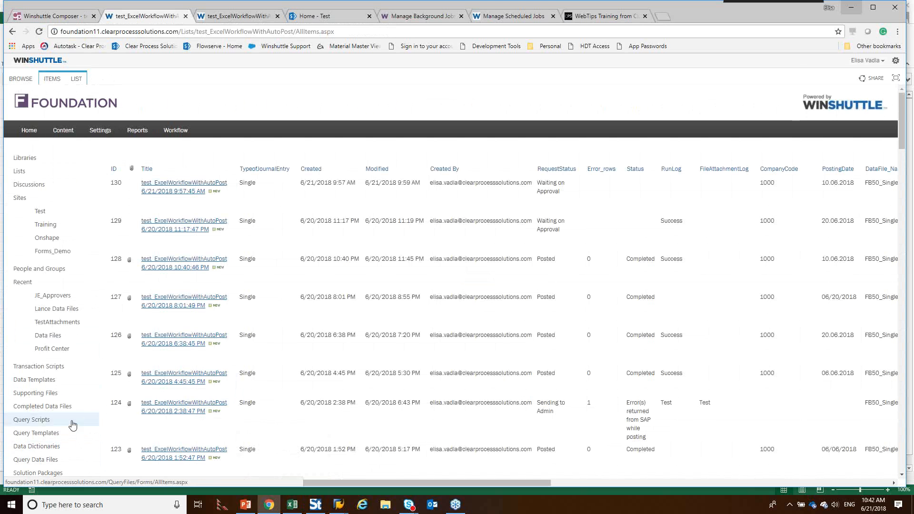
{"action": "scroll", "coordinate": [71, 424], "scroll_direction": "down", "scroll_amount": 2}
{"action": "left_click", "coordinate": [63, 448]}
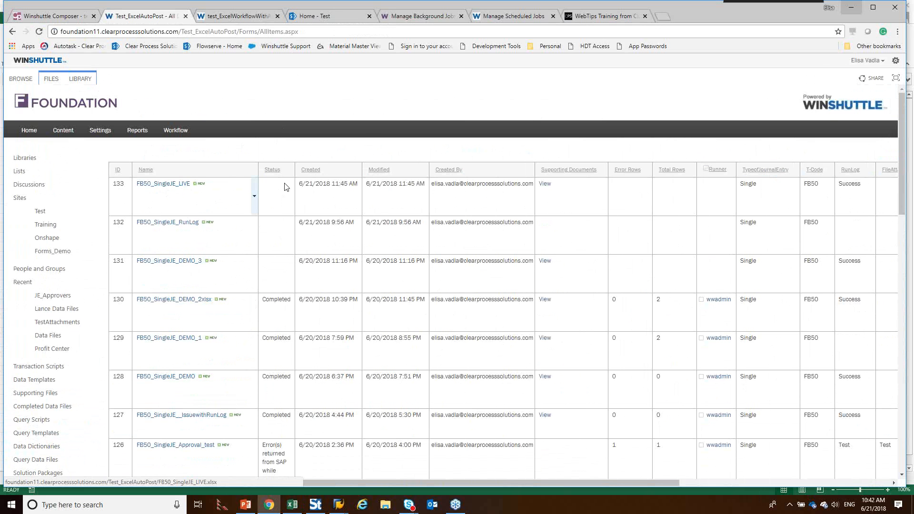
Step: Refresh the last week's background jobs in Workflow administration, and return to the Test_ExcelAutoPost library
{"action": "left_click", "coordinate": [434, 18]}
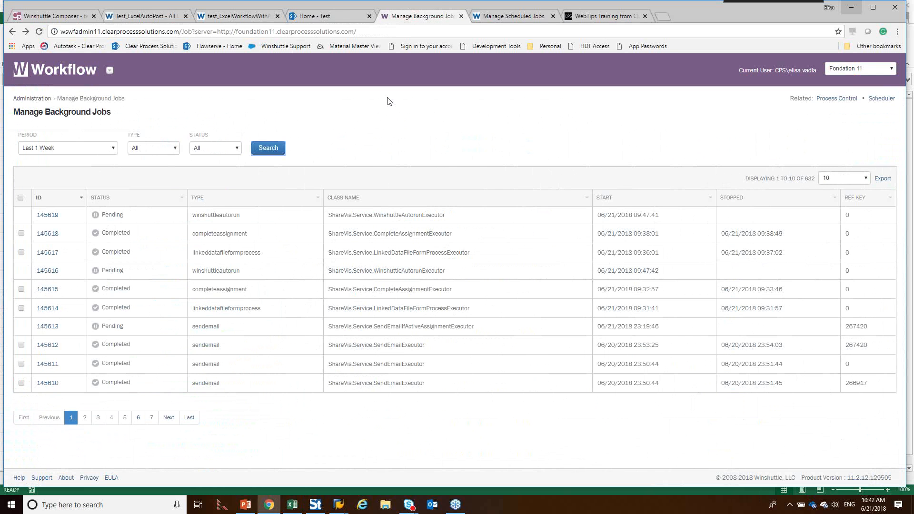
{"action": "left_click", "coordinate": [274, 152]}
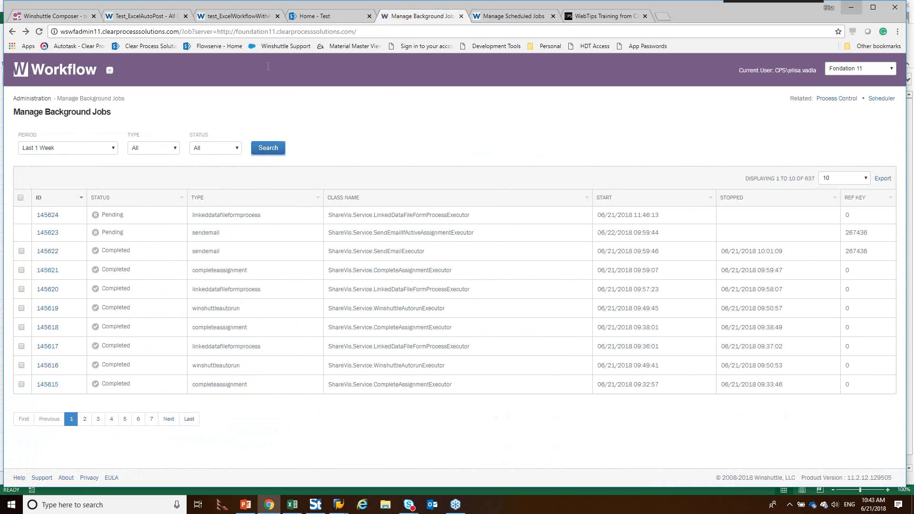
{"action": "left_click", "coordinate": [157, 20]}
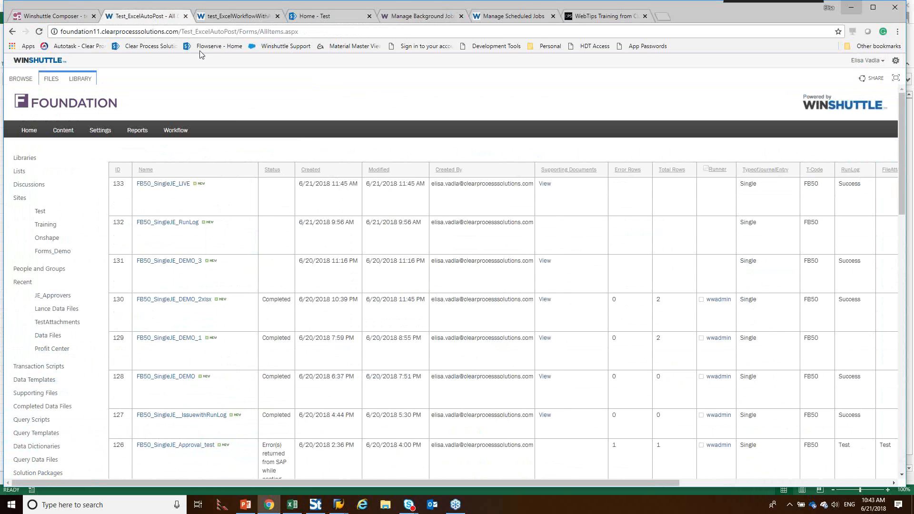
Step: Switch to PowerPoint and display slide 20, "Demo: AutoPost in a Composer Workflow"
{"action": "left_click", "coordinate": [246, 505]}
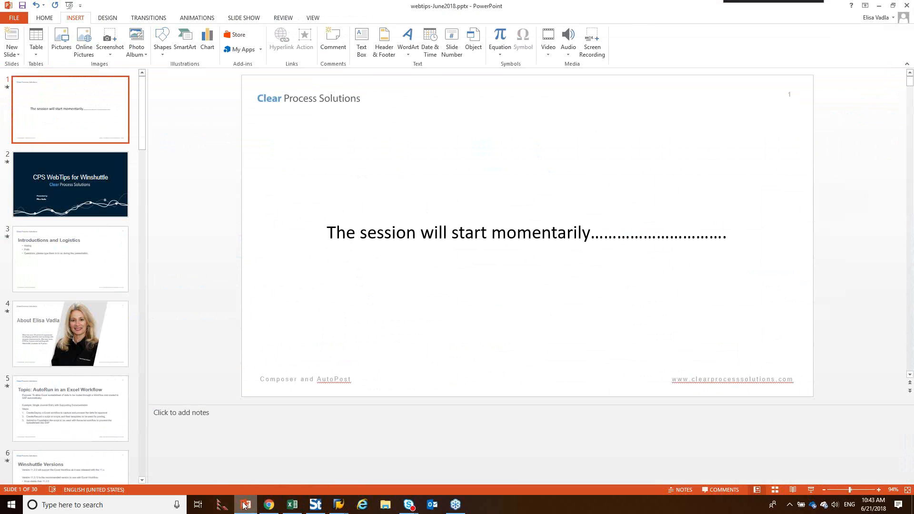
{"action": "left_click_drag", "start_coordinate": [141, 132], "coordinate": [148, 320]}
{"action": "left_click", "coordinate": [91, 259]}
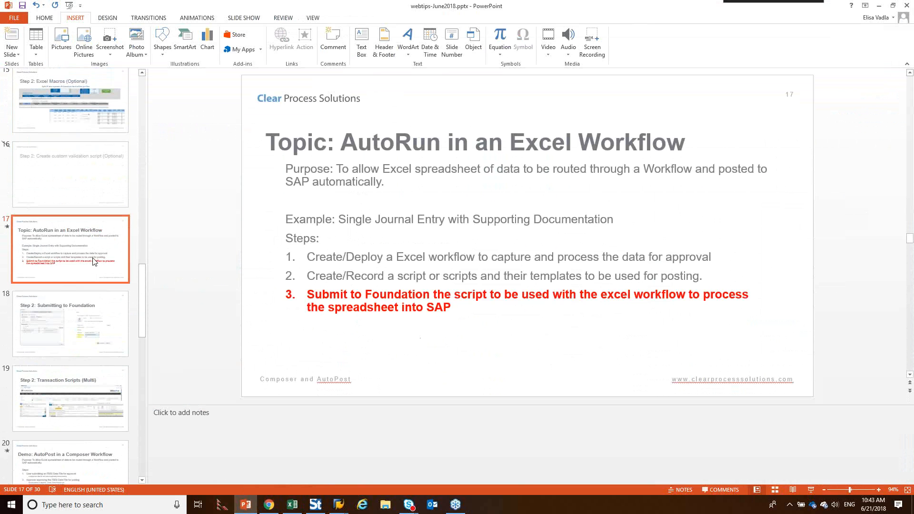
{"action": "scroll", "coordinate": [137, 299], "scroll_direction": "down", "scroll_amount": 5}
{"action": "scroll", "coordinate": [121, 294], "scroll_direction": "up", "scroll_amount": 3}
{"action": "left_click", "coordinate": [92, 318]}
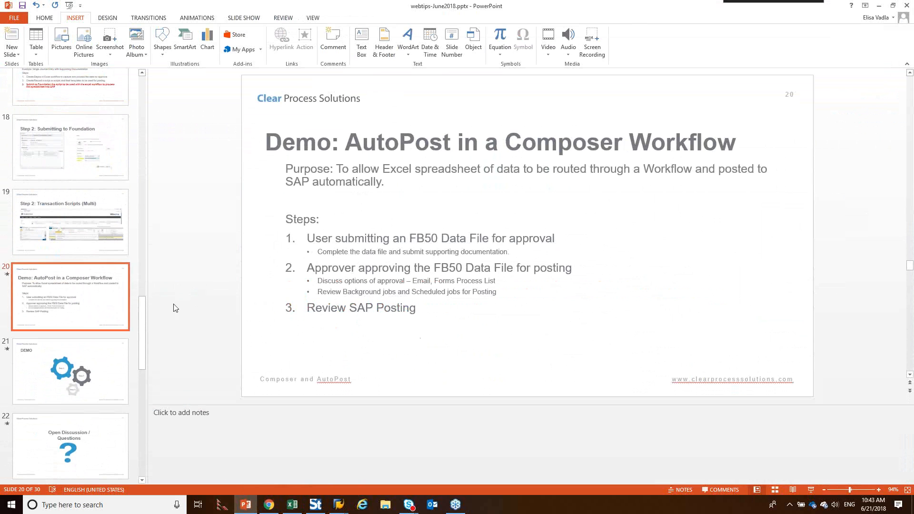
Step: Highlight the data file submission, supporting documentation and approver approval lines on slide 20 in turn
{"action": "left_click_drag", "start_coordinate": [310, 241], "coordinate": [557, 239]}
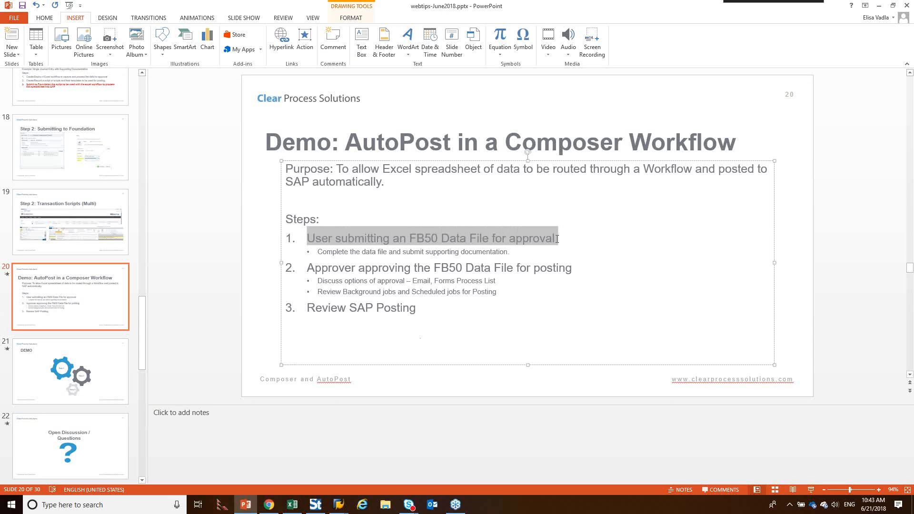
{"action": "left_click_drag", "start_coordinate": [319, 252], "coordinate": [508, 252]}
{"action": "left_click_drag", "start_coordinate": [307, 268], "coordinate": [577, 275]}
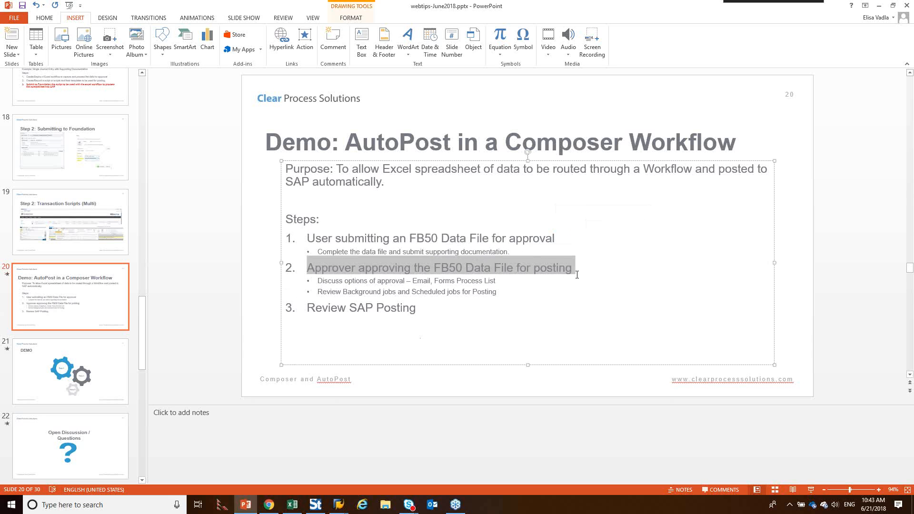
Step: Switch to Chrome and open the test_ExcelWorkflowWithAutoPost list in Foundation to view the workflow requests
{"action": "left_click", "coordinate": [269, 506]}
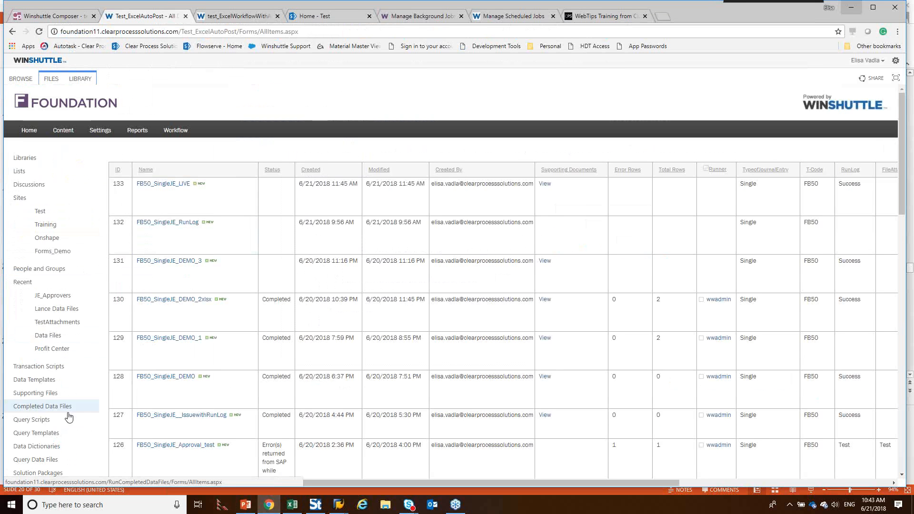
{"action": "scroll", "coordinate": [58, 426], "scroll_direction": "down", "scroll_amount": 1}
{"action": "scroll", "coordinate": [61, 453], "scroll_direction": "down", "scroll_amount": 1}
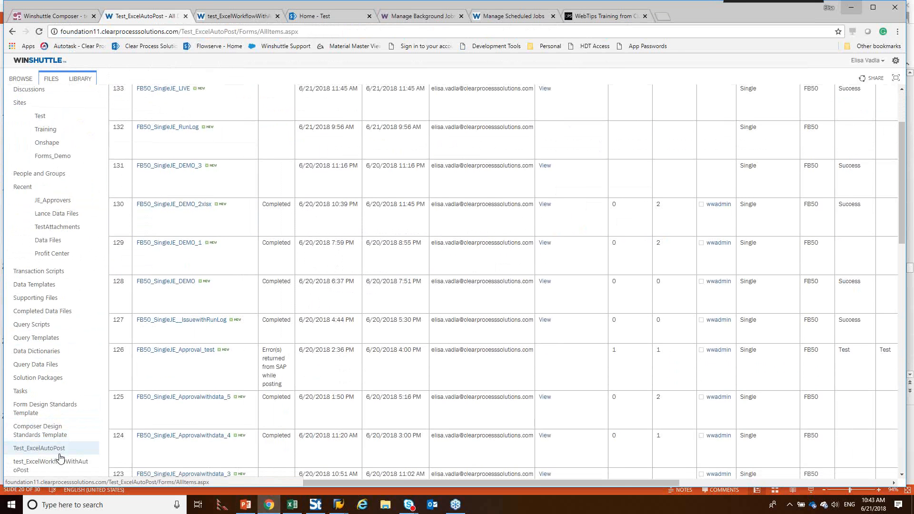
{"action": "left_click", "coordinate": [64, 463]}
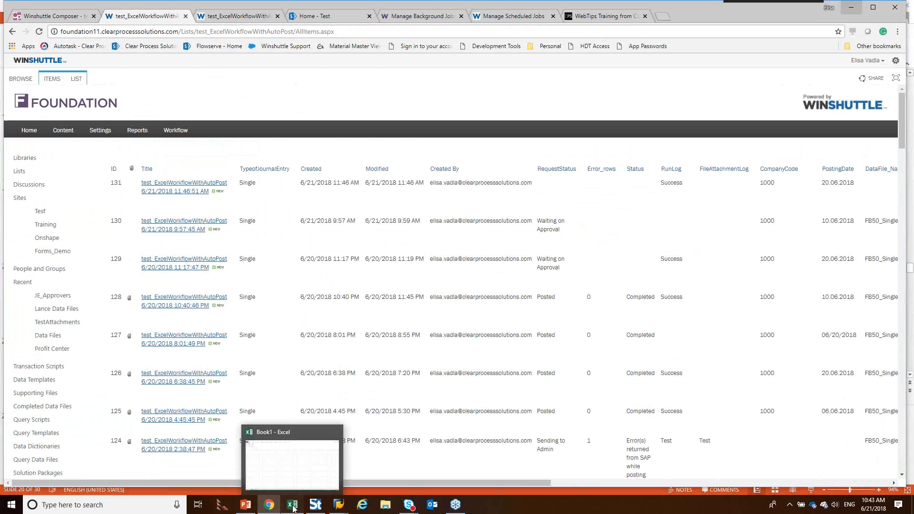
Step: Switch to Excel and open FB50_SingleJE_DEMO_3.xlsx from the Approval_1 - Approver Journal Entry task in the Foundation task list for review
{"action": "left_click", "coordinate": [293, 506]}
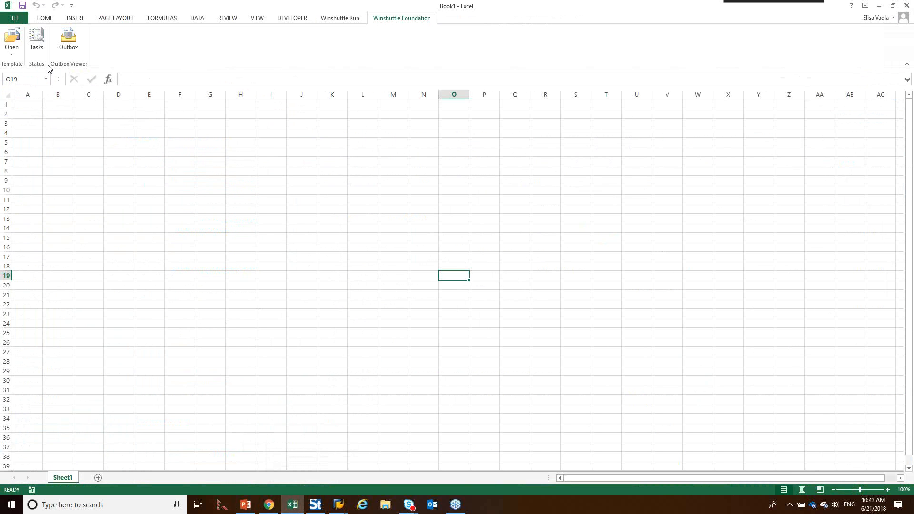
{"action": "left_click", "coordinate": [35, 46]}
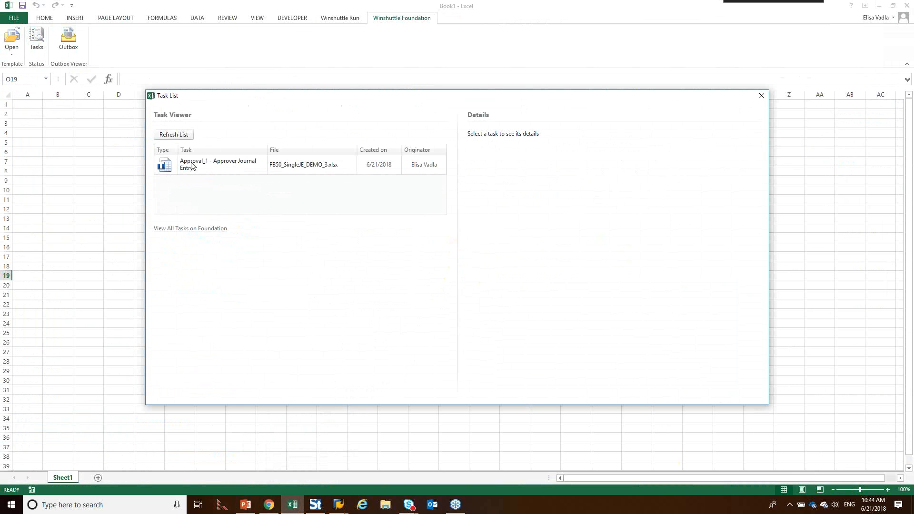
{"action": "left_click", "coordinate": [167, 171]}
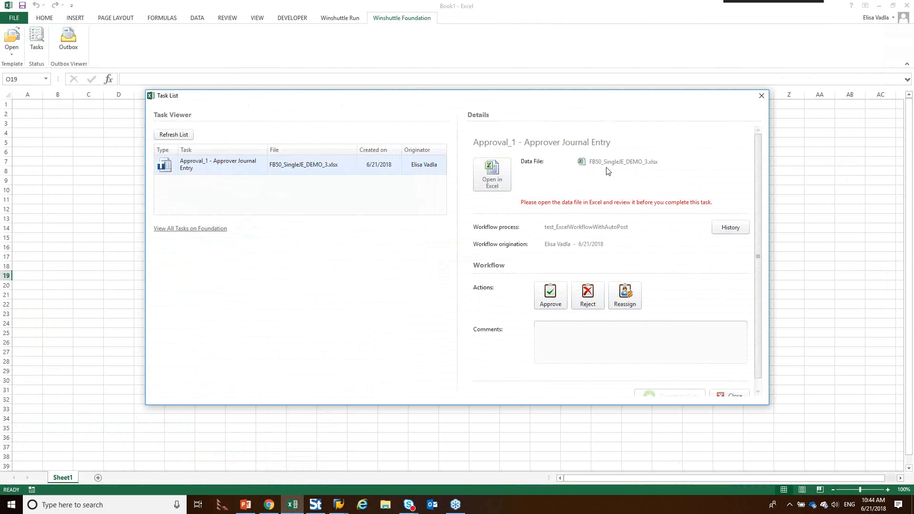
{"action": "left_click", "coordinate": [554, 301]}
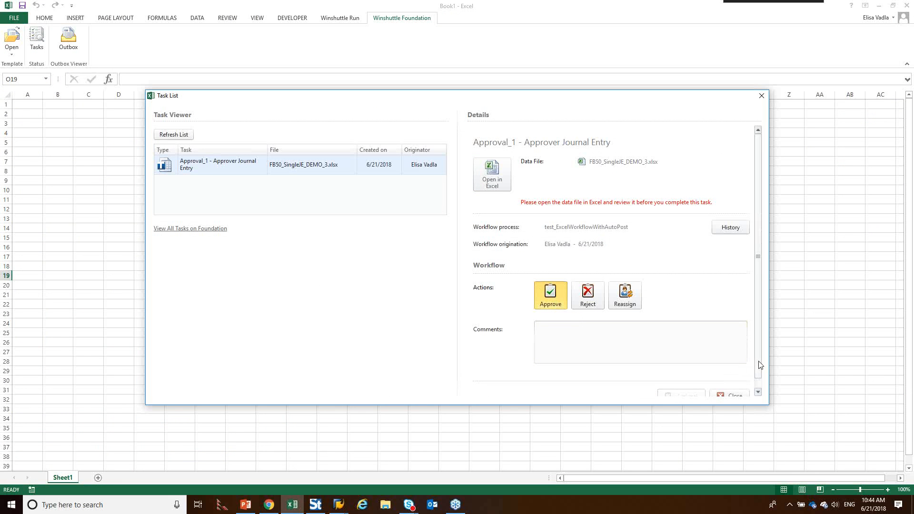
{"action": "scroll", "coordinate": [758, 370], "scroll_direction": "down", "scroll_amount": 1}
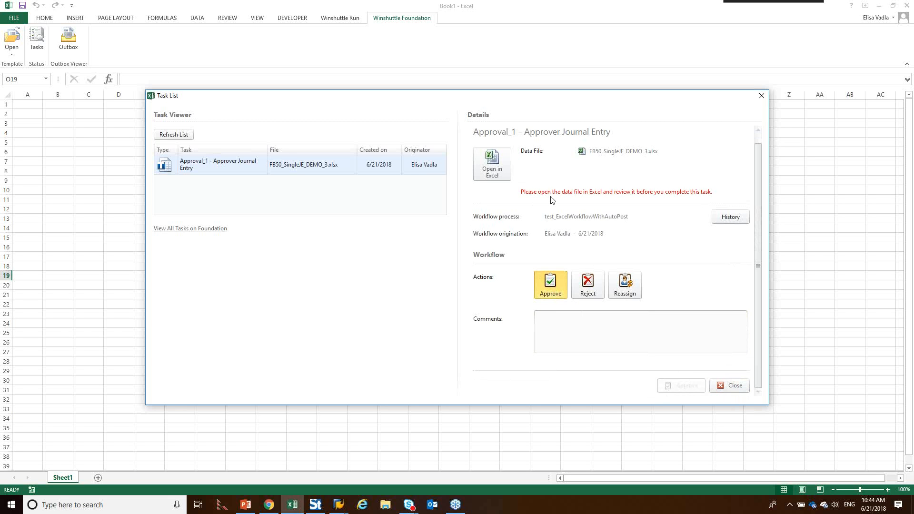
{"action": "left_click", "coordinate": [503, 173]}
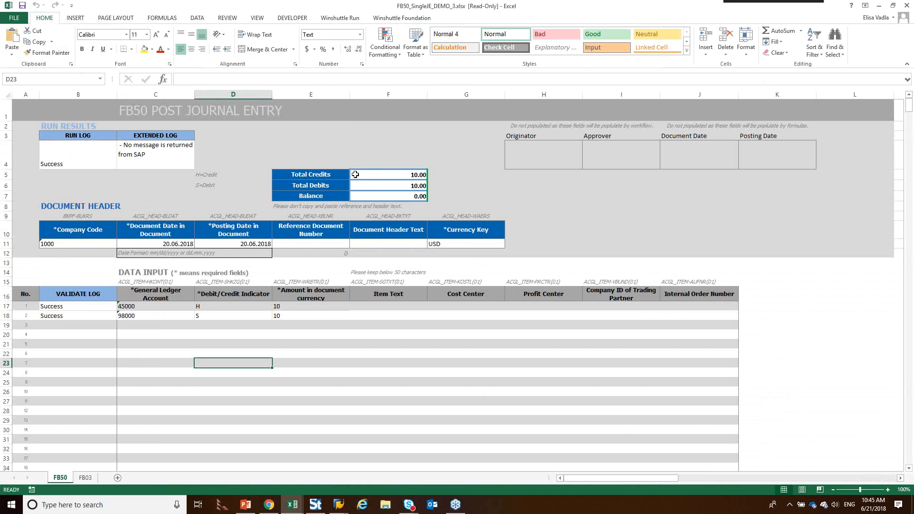
Step: Approve the FB50_SingleJE_DEMO_3 data file with the comment "looks good" and acknowledge the task's completion
{"action": "left_click", "coordinate": [400, 17]}
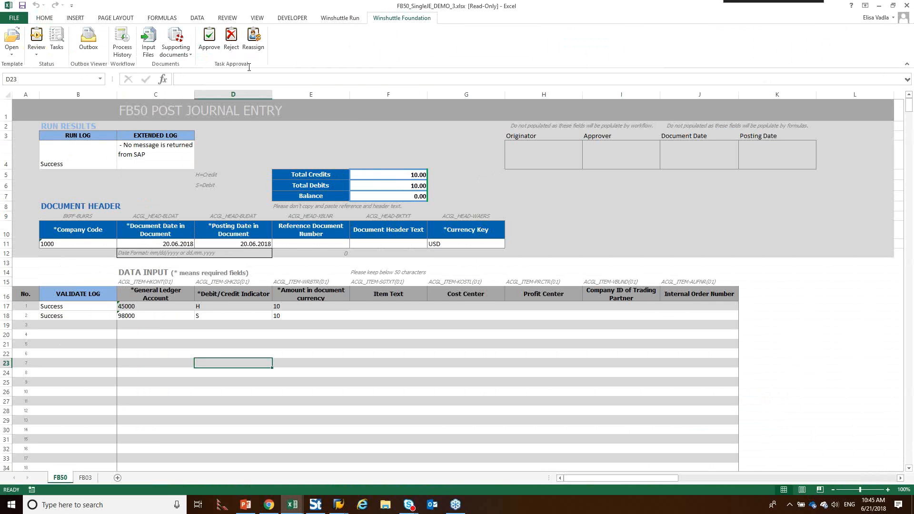
{"action": "left_click", "coordinate": [213, 46]}
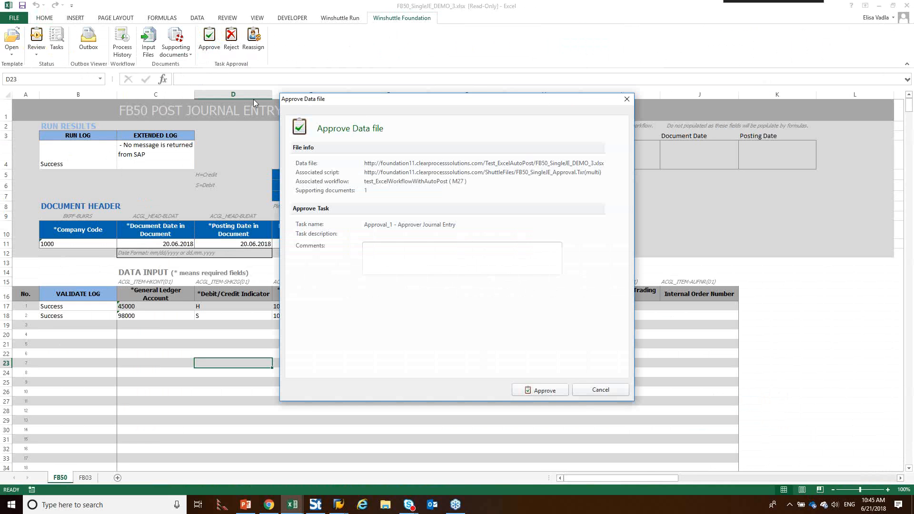
{"action": "left_click", "coordinate": [378, 264]}
{"action": "type", "text": "lopk"}
{"action": "type", "text": "s good"}
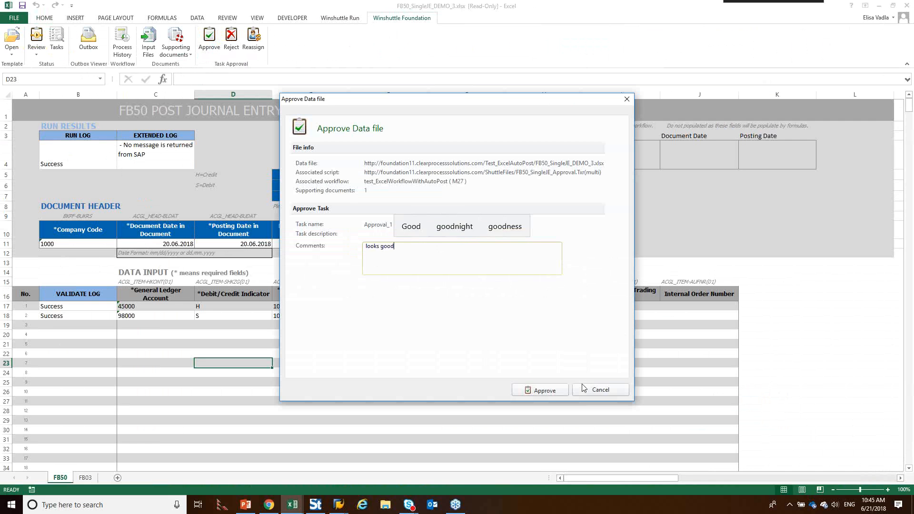
{"action": "left_click", "coordinate": [545, 391]}
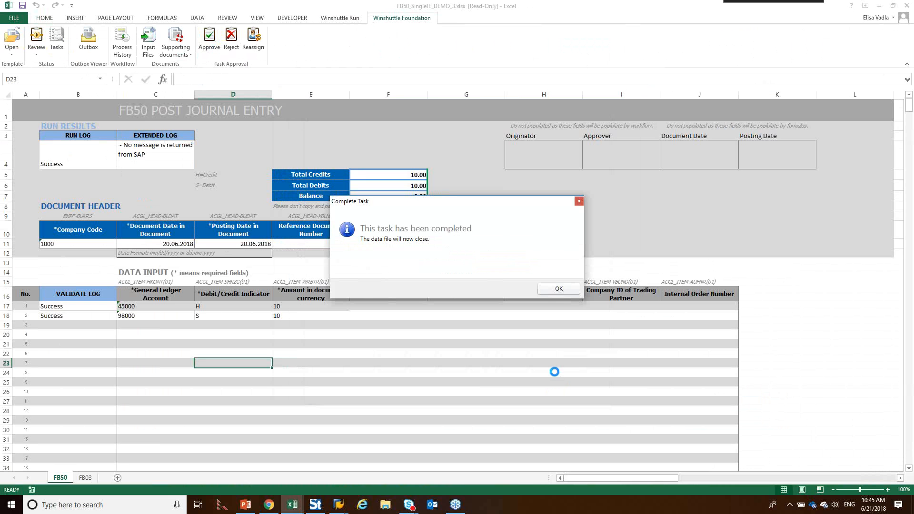
{"action": "left_click", "coordinate": [559, 289]}
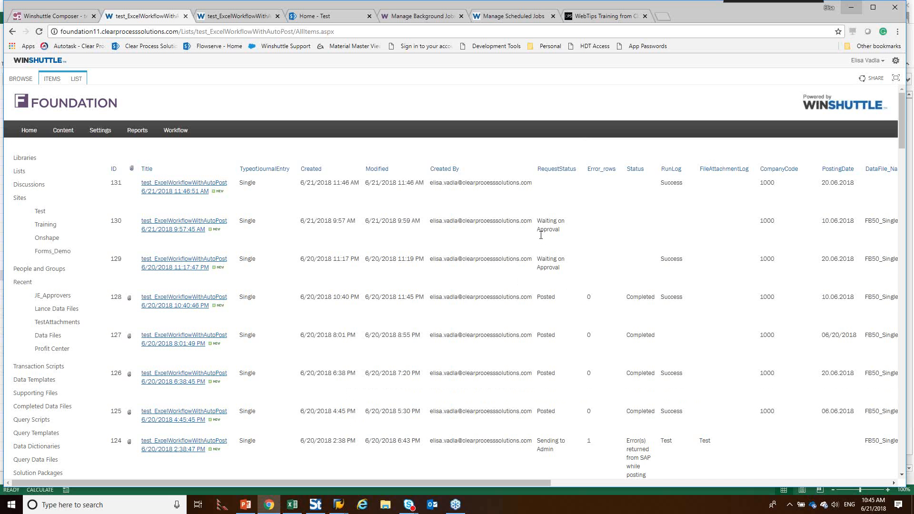
Step: Refresh the test_ExcelWorkflowWithAutoPost list, and open the AutoPost loop of the workflow in Winshuttle Composer
{"action": "left_click", "coordinate": [38, 33]}
{"action": "left_click", "coordinate": [67, 16]}
{"action": "double_click", "coordinate": [438, 237]}
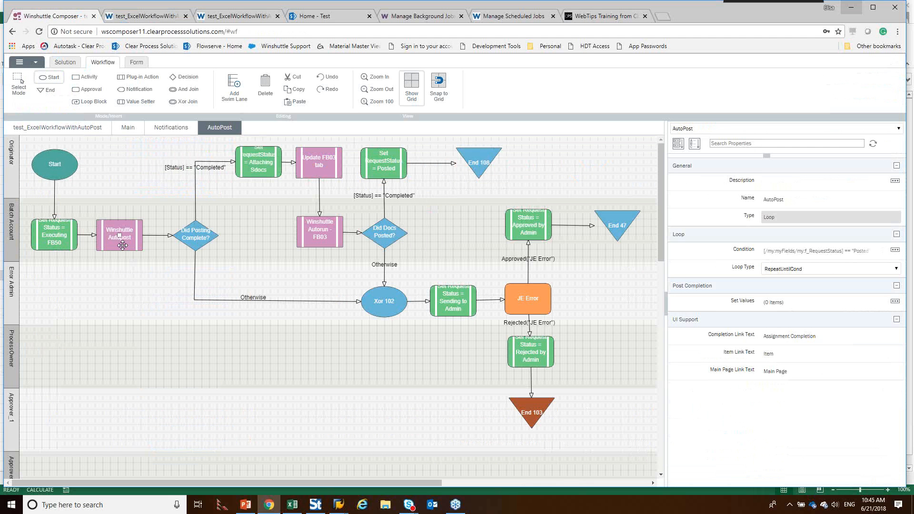
Step: Switch to PowerPoint and highlight the approval options "Email" and "Forms Process List" on slide 20 in turn
{"action": "mouse_move", "coordinate": [252, 508]}
{"action": "left_click", "coordinate": [274, 452]}
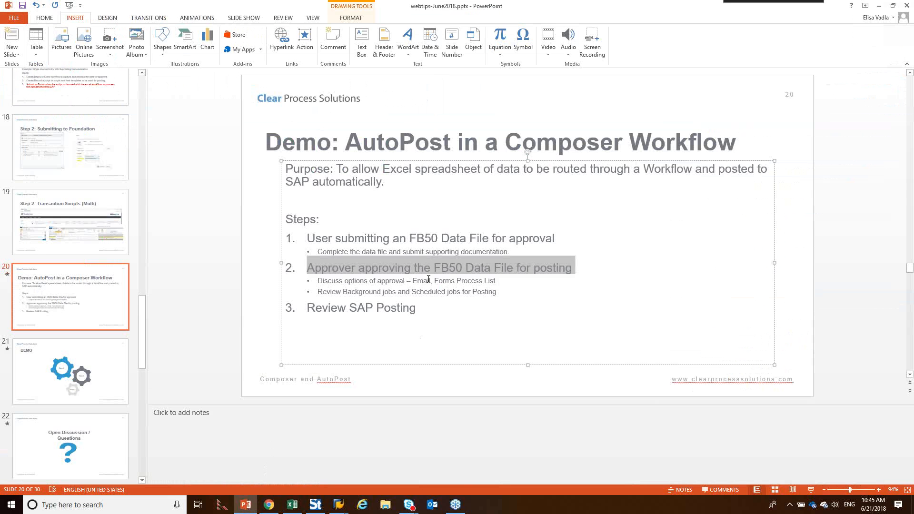
{"action": "left_click_drag", "start_coordinate": [430, 281], "coordinate": [414, 282]}
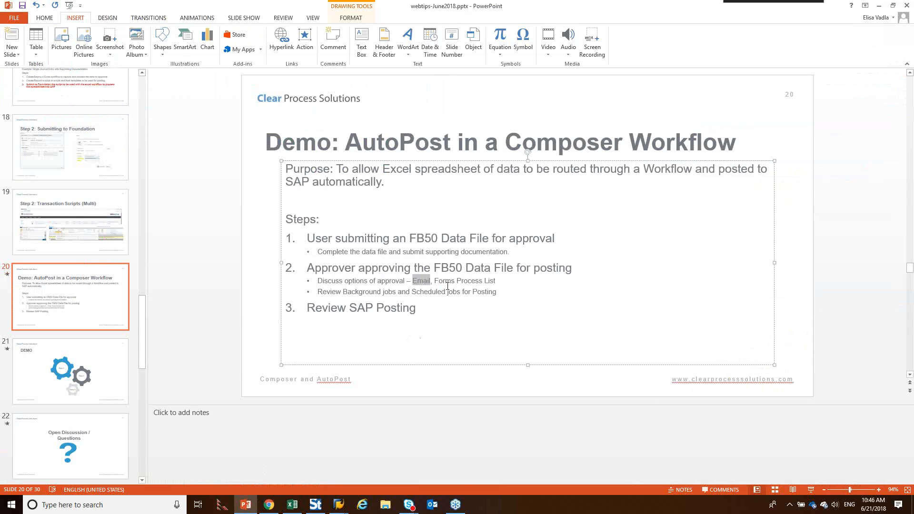
{"action": "left_click_drag", "start_coordinate": [435, 280], "coordinate": [496, 282]}
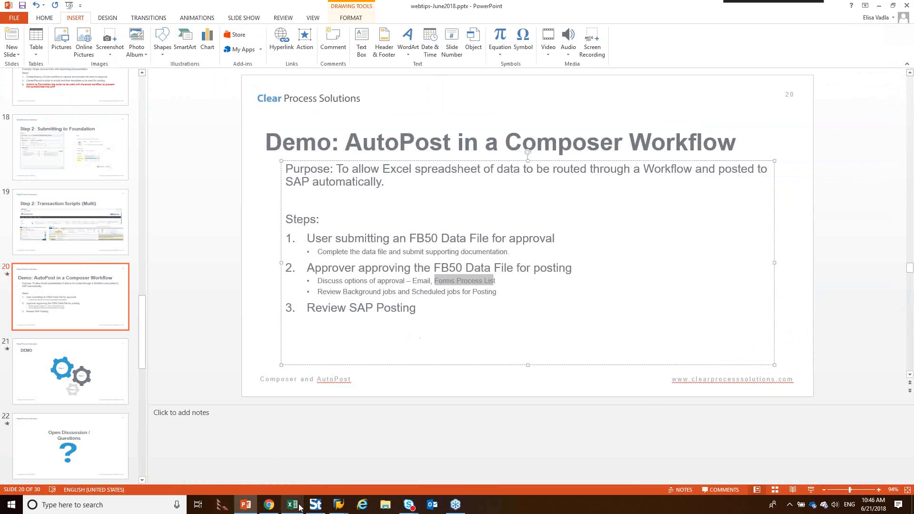
Step: Switch to Chrome and refresh the running Winshuttle Workflow processes on the Test site's home page
{"action": "left_click", "coordinate": [270, 506]}
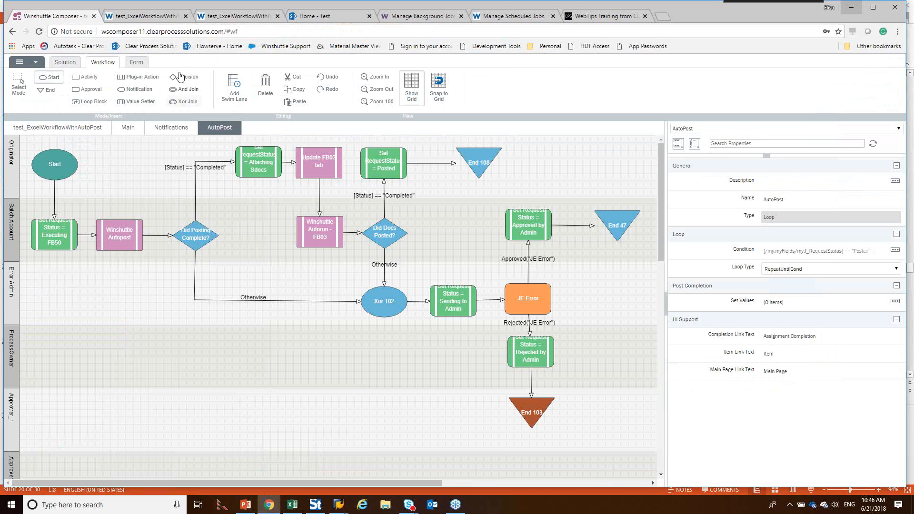
{"action": "left_click", "coordinate": [330, 20]}
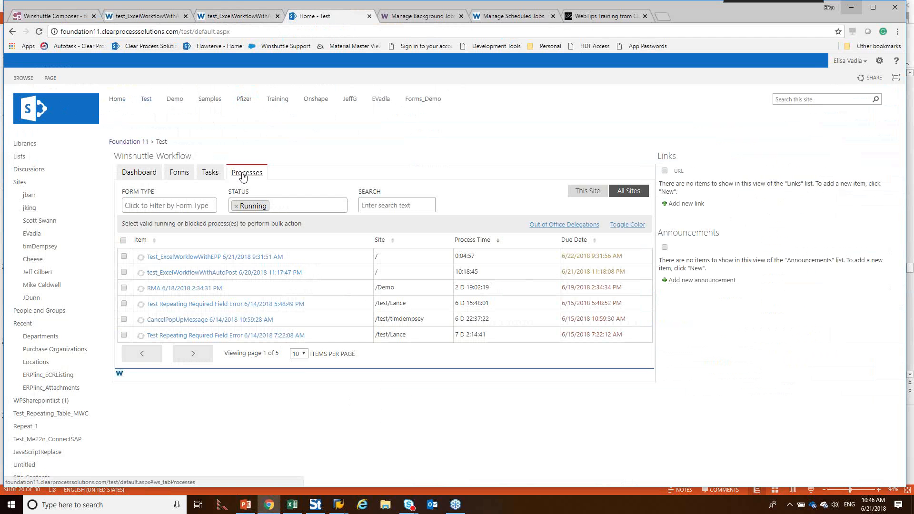
{"action": "left_click", "coordinate": [39, 32]}
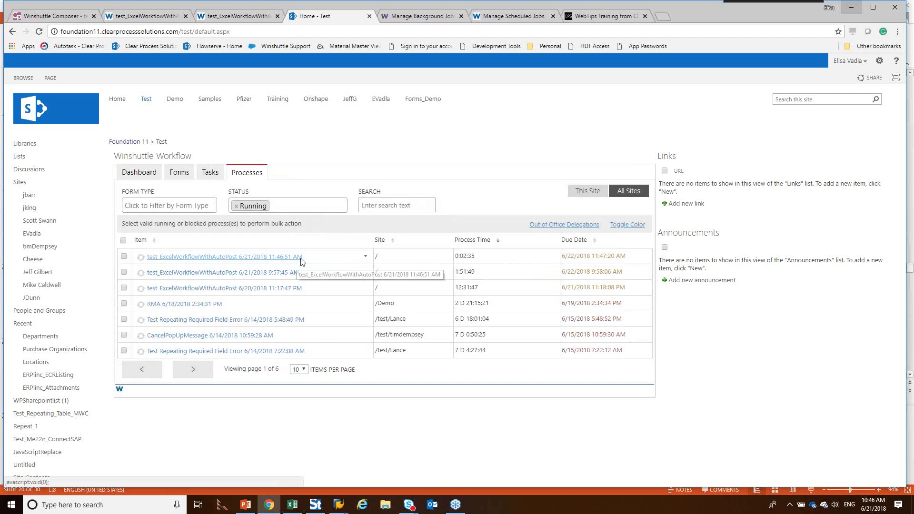
Step: Open the test_ExcelWorkflowWithAutoPost 6/21/2018 11:46:51 AM process for editing to view its assignment, and dismiss the SAP GUI logout messages
{"action": "right_click", "coordinate": [367, 259]}
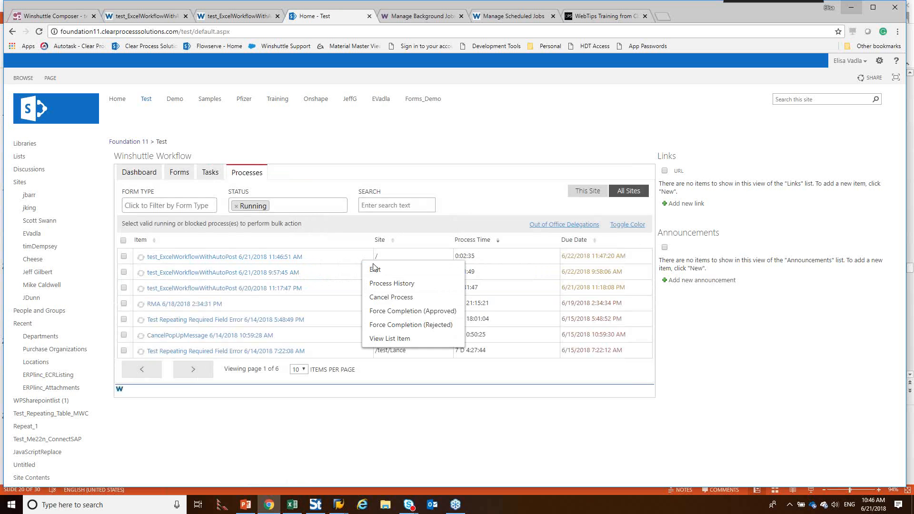
{"action": "left_click", "coordinate": [376, 269]}
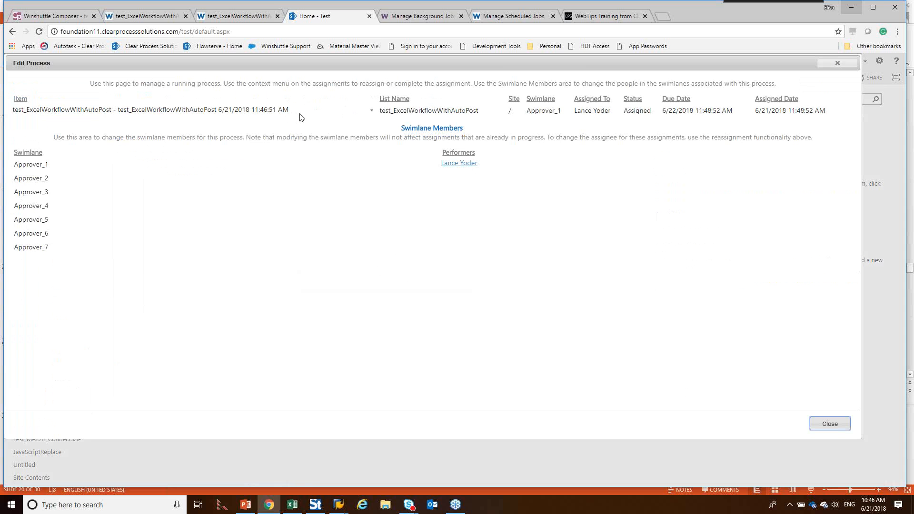
{"action": "left_click", "coordinate": [372, 113]}
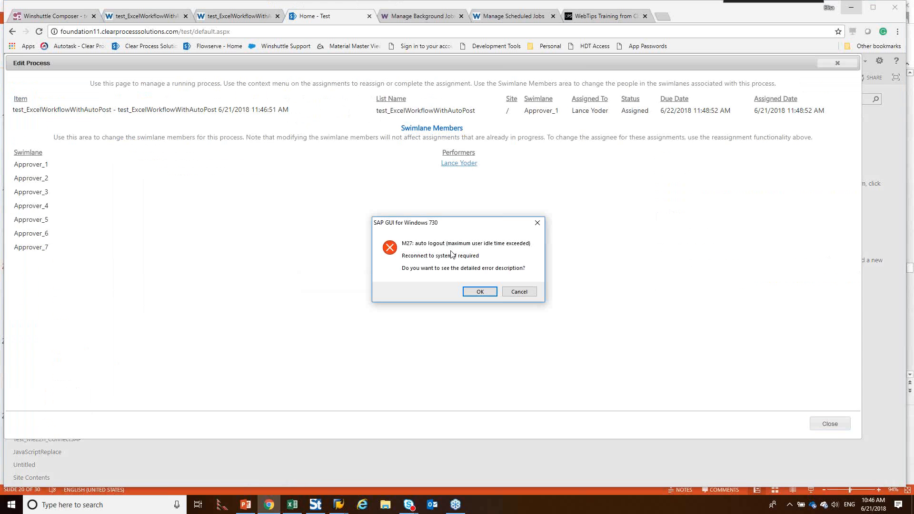
{"action": "left_click", "coordinate": [478, 293]}
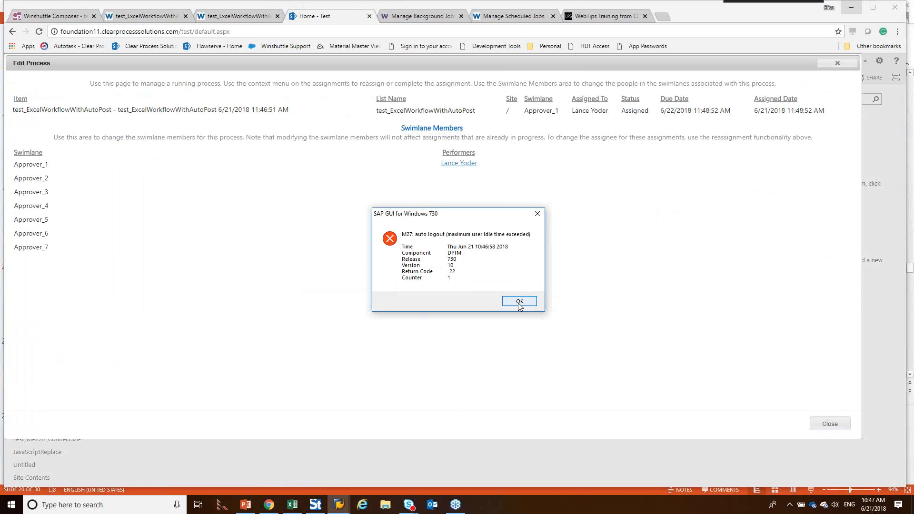
{"action": "left_click", "coordinate": [520, 301]}
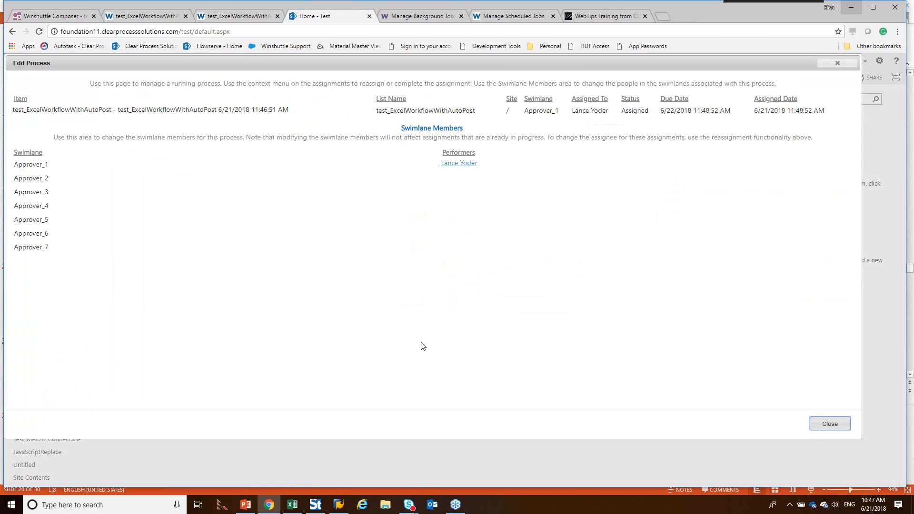
{"action": "left_click", "coordinate": [245, 506]}
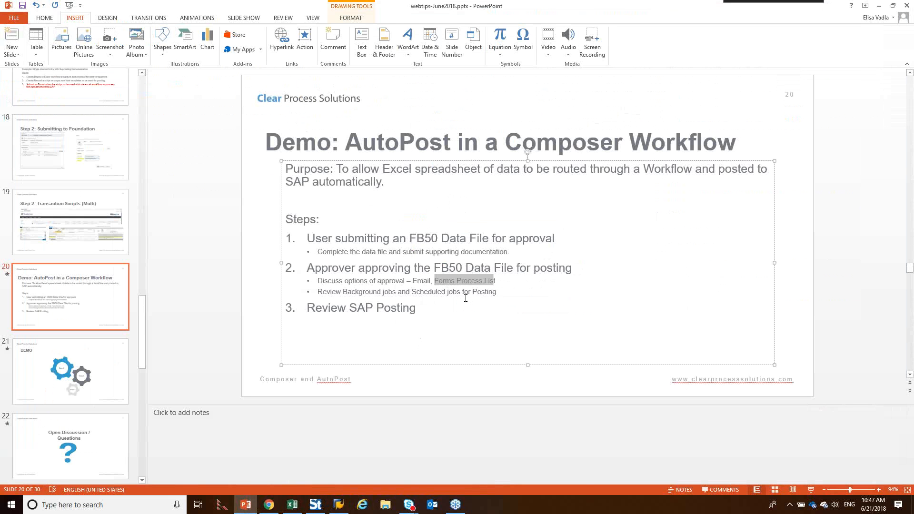
{"action": "left_click", "coordinate": [907, 23]}
{"action": "left_click", "coordinate": [707, 75]}
{"action": "left_click", "coordinate": [268, 507]}
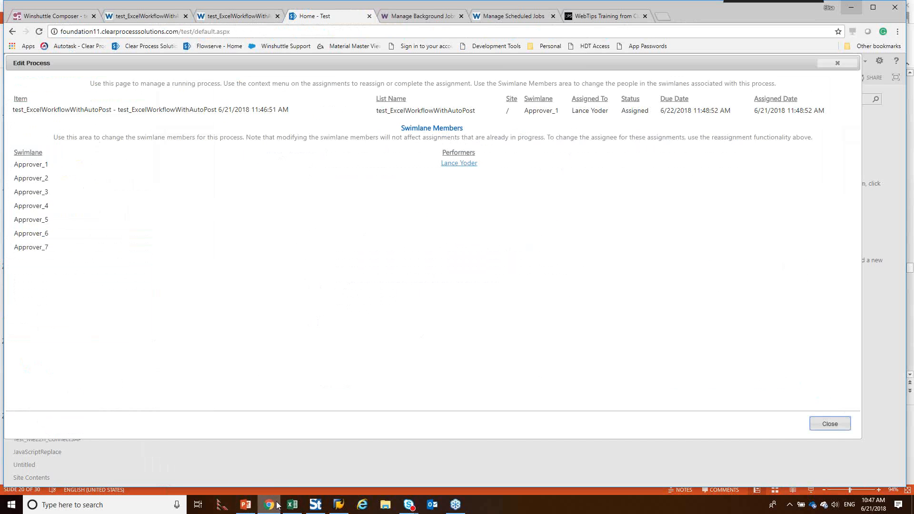
Step: Close the process editing page and refresh the last week's background jobs in Workflow administration
{"action": "left_click", "coordinate": [831, 428]}
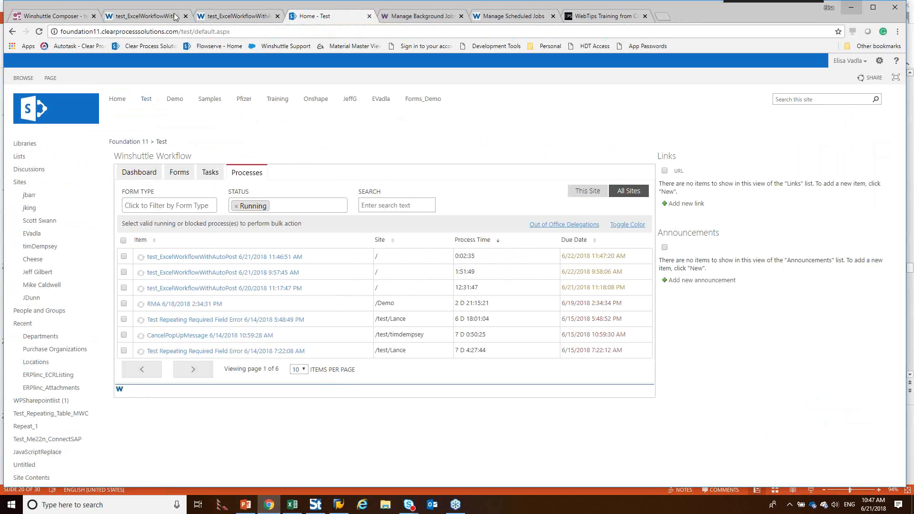
{"action": "left_click", "coordinate": [422, 15]}
{"action": "left_click", "coordinate": [267, 149]}
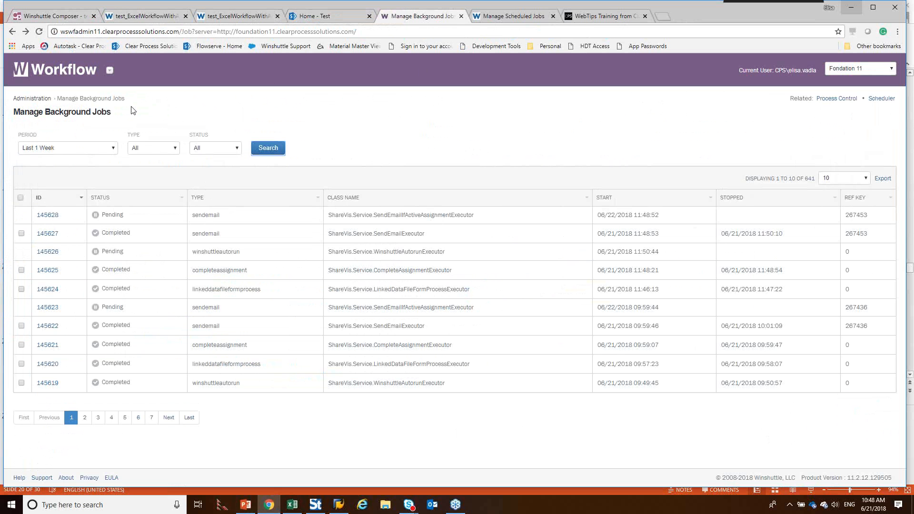
Step: Switch to PowerPoint and display slide 15, "Step 2: Excel Macros (Optional)"
{"action": "left_click", "coordinate": [245, 505]}
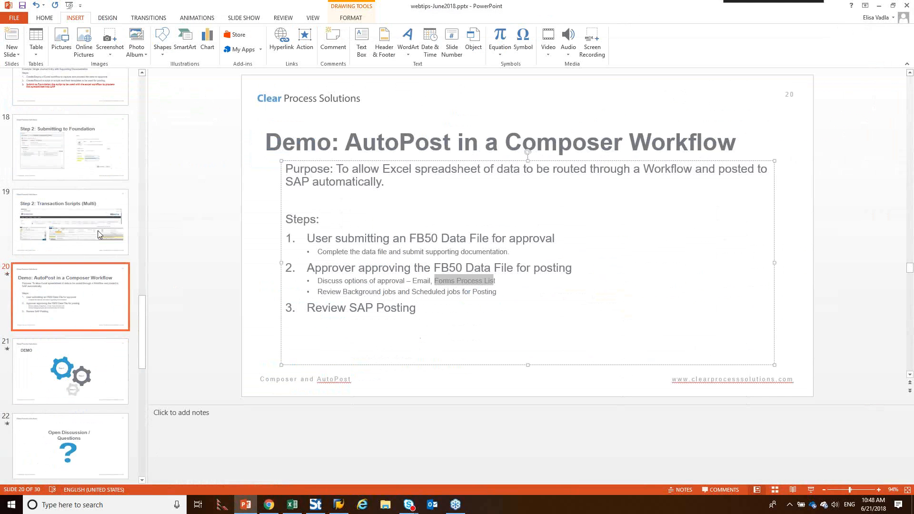
{"action": "left_click_drag", "start_coordinate": [141, 309], "coordinate": [141, 264]}
{"action": "left_click", "coordinate": [69, 195]}
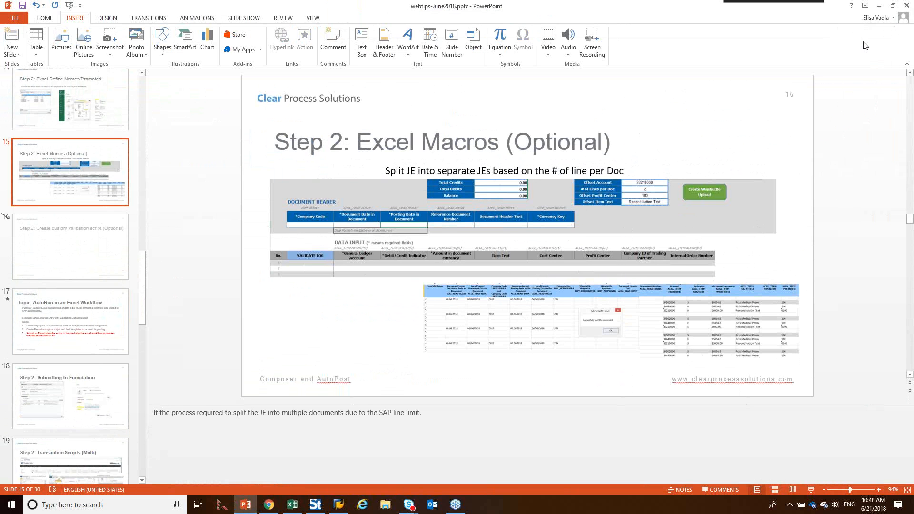
{"action": "left_click", "coordinate": [904, 19]}
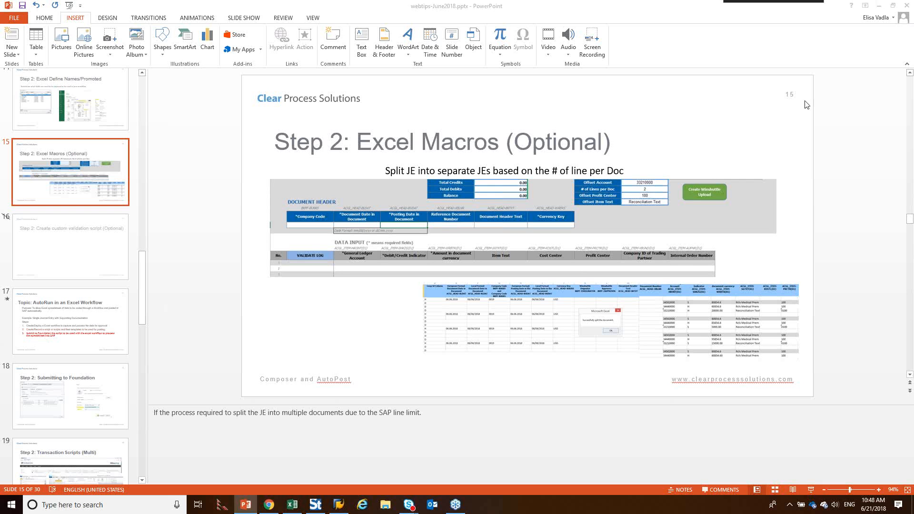
{"action": "left_click", "coordinate": [663, 121]}
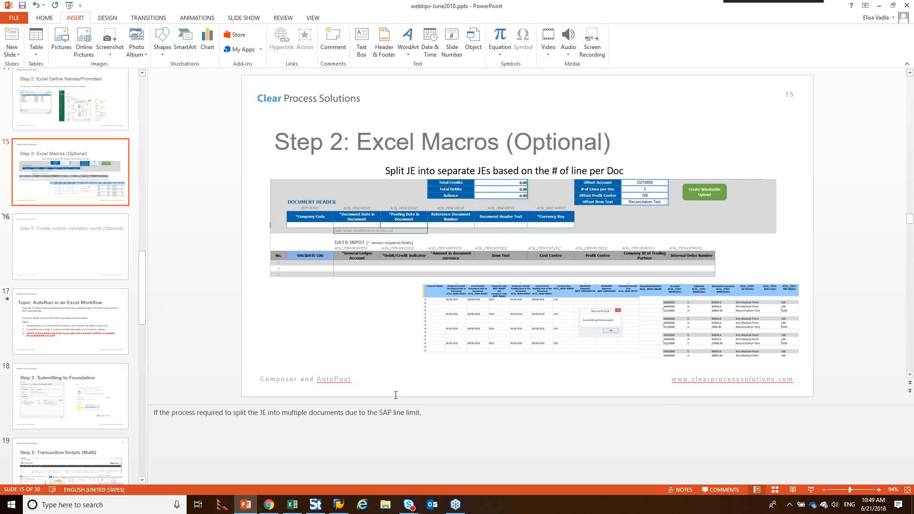
Step: Log on to the CPS - SAP Dev system as student065 with the account password and start the Display Document transaction
{"action": "mouse_move", "coordinate": [271, 510]}
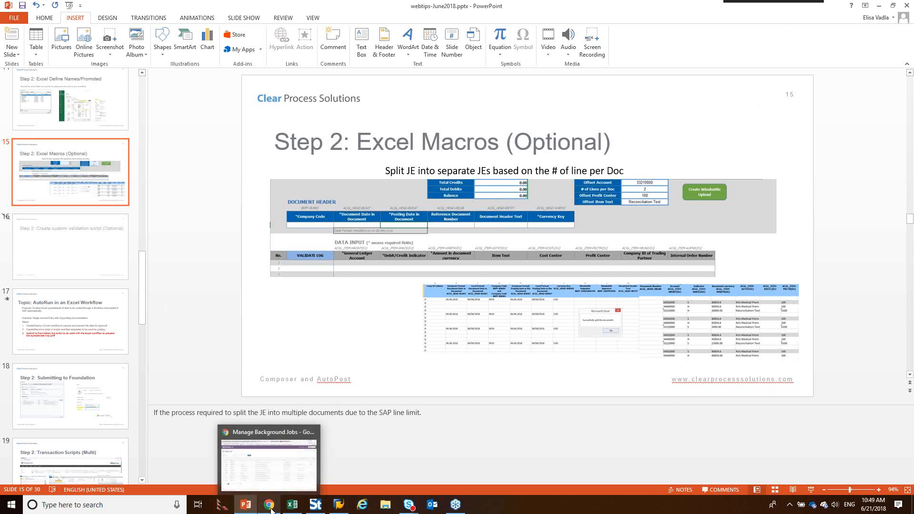
{"action": "left_click", "coordinate": [338, 506]}
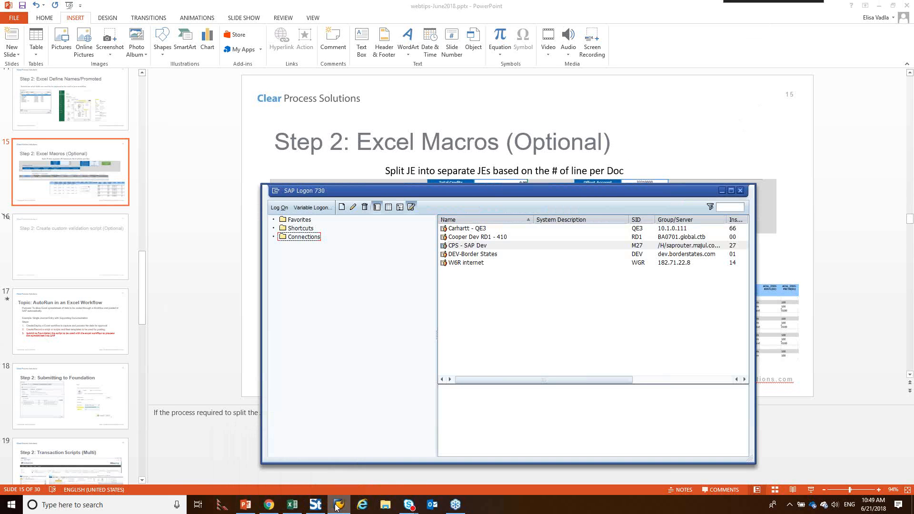
{"action": "left_click", "coordinate": [469, 247]}
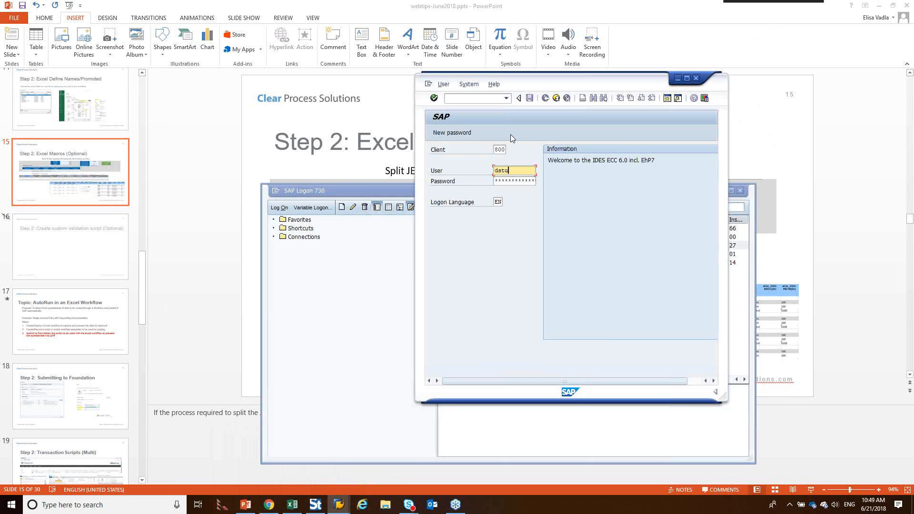
{"action": "type", "text": "student"}
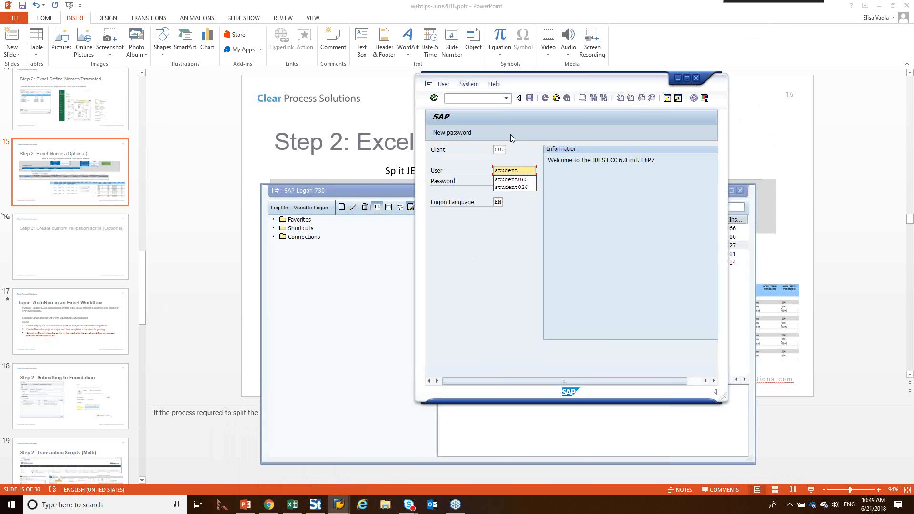
{"action": "left_click", "coordinate": [522, 180]}
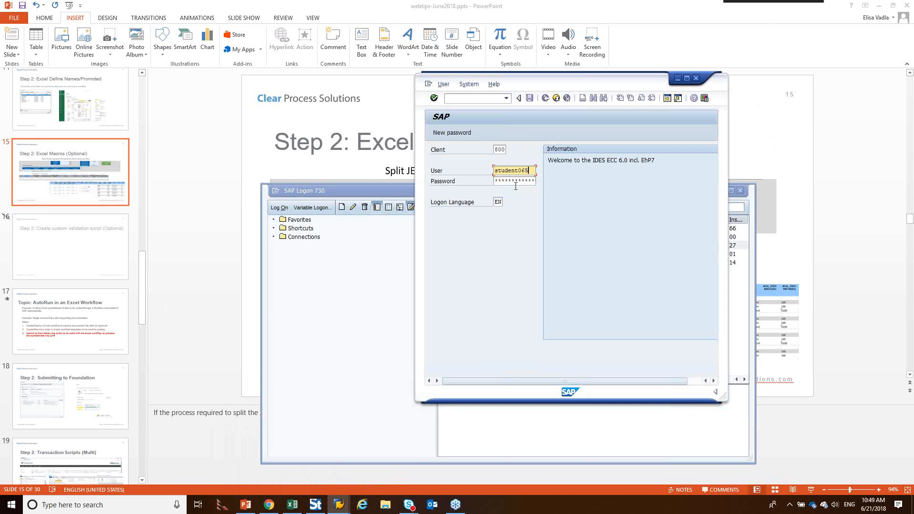
{"action": "left_click", "coordinate": [504, 181]}
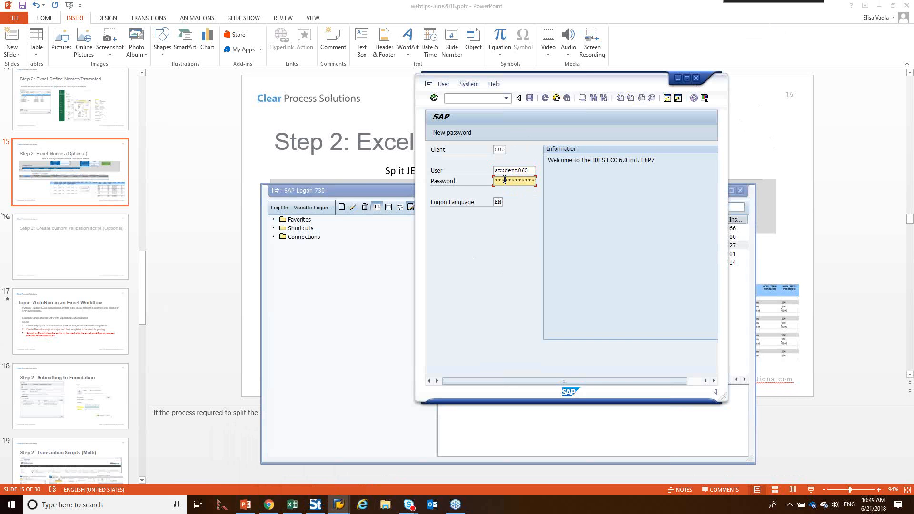
{"action": "left_click", "coordinate": [434, 98]}
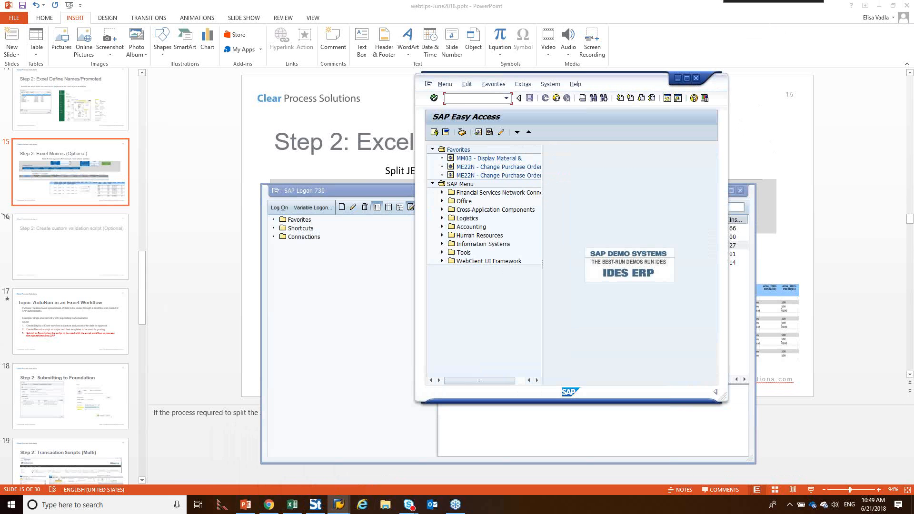
{"action": "key", "text": "Return"}
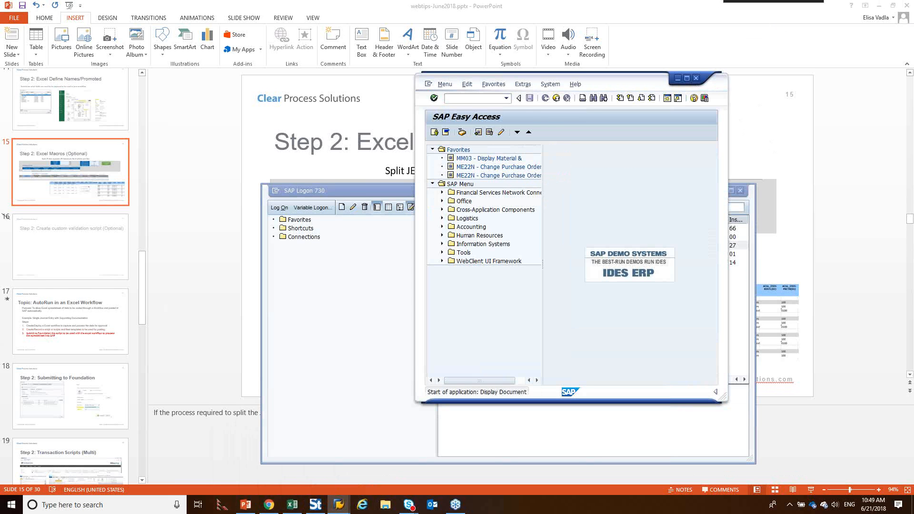
Step: Switch to Chrome and open the Test_ExcelAutoPost library from the test_ExcelWorkflowWithAutoPost list page
{"action": "left_click", "coordinate": [262, 506]}
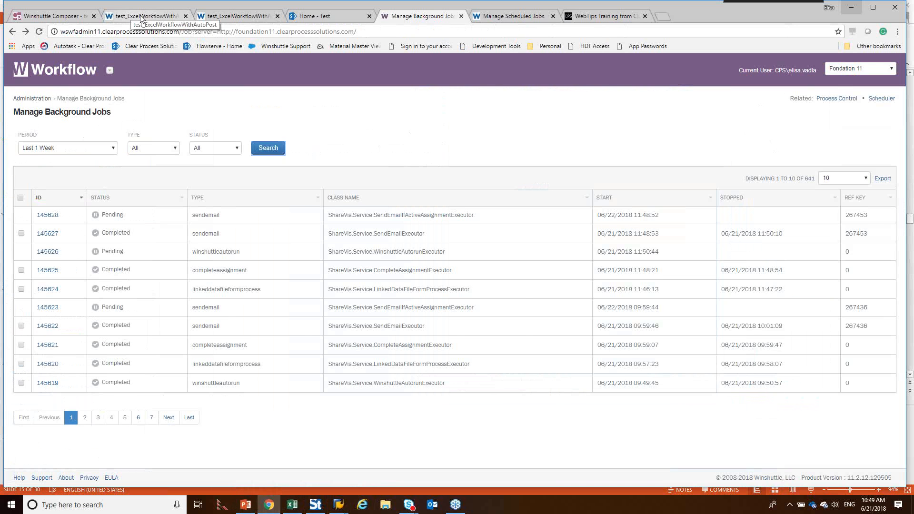
{"action": "left_click", "coordinate": [235, 15]}
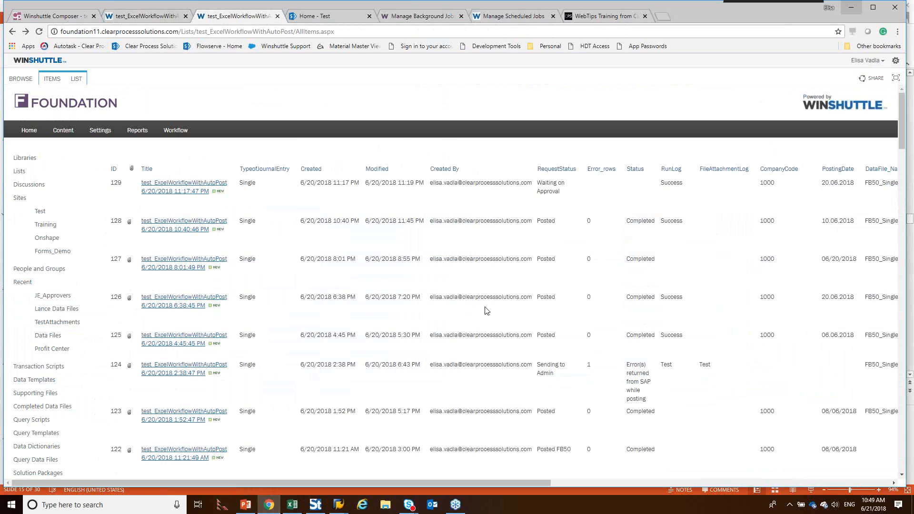
{"action": "left_click", "coordinate": [156, 16]}
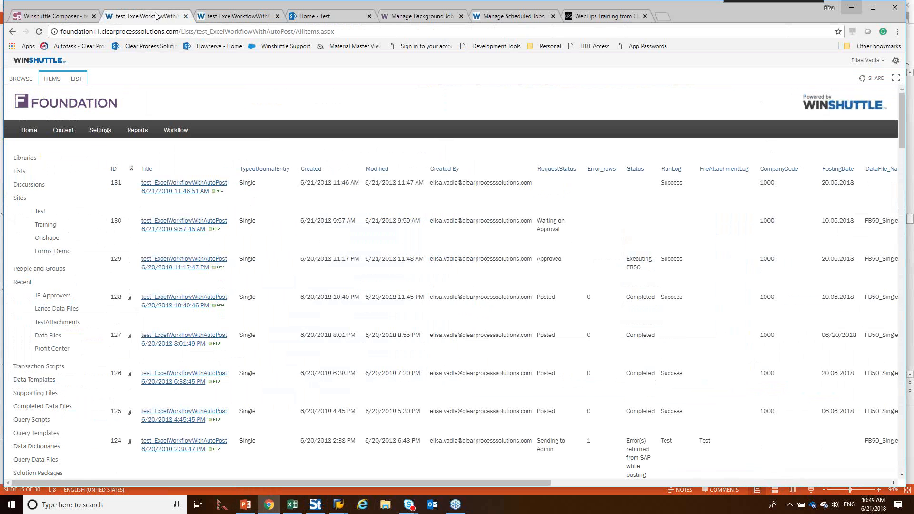
{"action": "scroll", "coordinate": [66, 430], "scroll_direction": "down", "scroll_amount": 3}
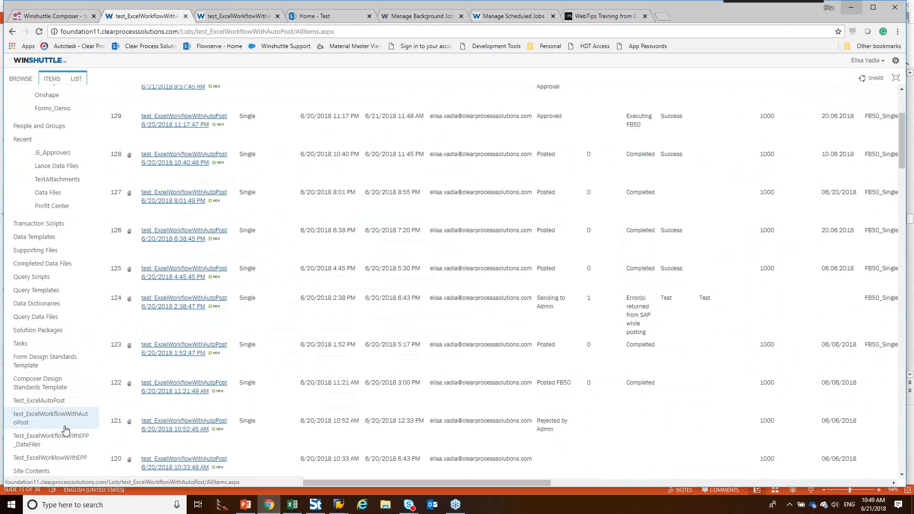
{"action": "left_click", "coordinate": [53, 403]}
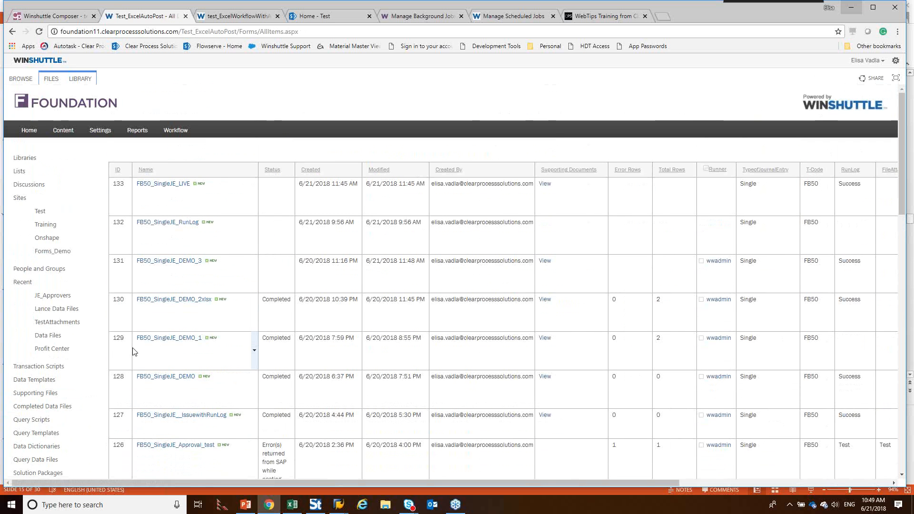
Step: Return to the test_ExcelWorkflowWithAutoPost list to check the request statuses
{"action": "scroll", "coordinate": [133, 351], "scroll_direction": "down", "scroll_amount": 1}
{"action": "scroll", "coordinate": [133, 351], "scroll_direction": "down", "scroll_amount": 2}
{"action": "left_click", "coordinate": [81, 418]}
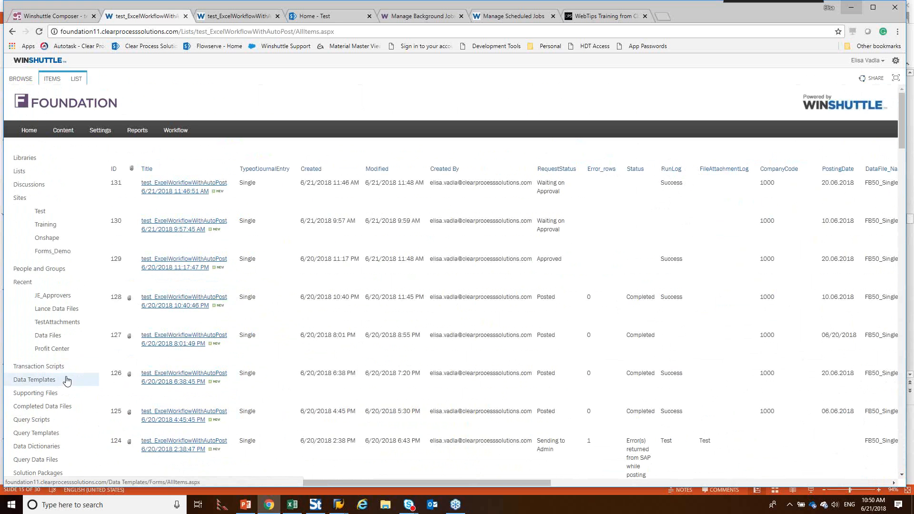
Step: Open the FB50_SingleJE_DEMO_2xlsx file from the Test_ExcelAutoPost library in Excel
{"action": "scroll", "coordinate": [72, 362], "scroll_direction": "down", "scroll_amount": 2}
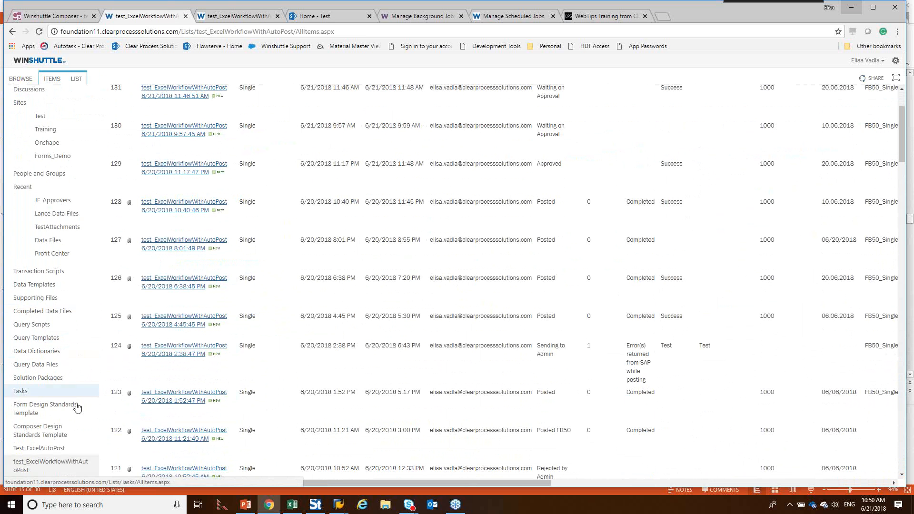
{"action": "left_click", "coordinate": [59, 451]}
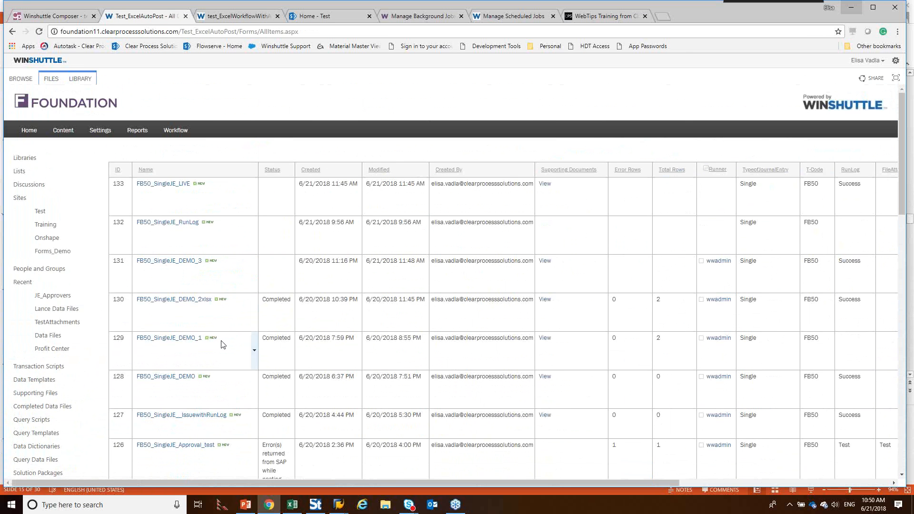
{"action": "left_click", "coordinate": [196, 303]}
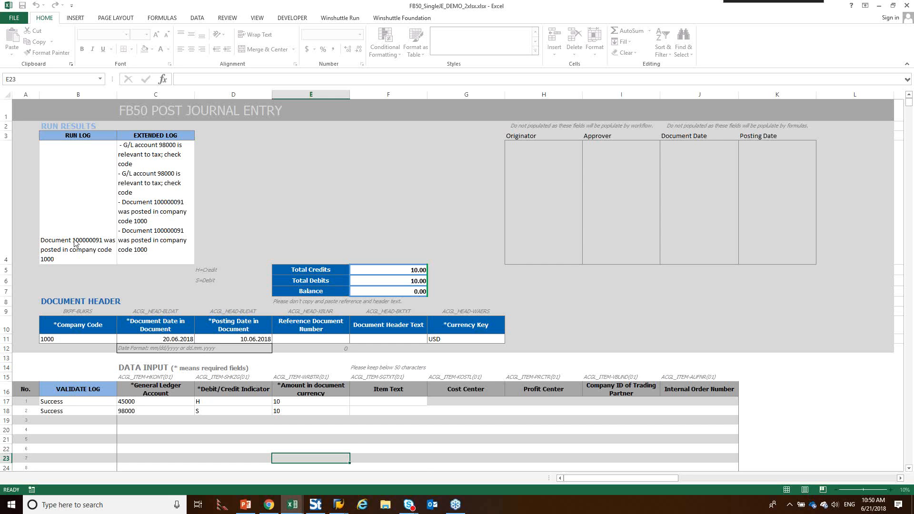
Step: In SAP, display document 100000091 for company code 1000 and fiscal year 2018, and place its window clear of the worksheet's run log
{"action": "left_click", "coordinate": [339, 505]}
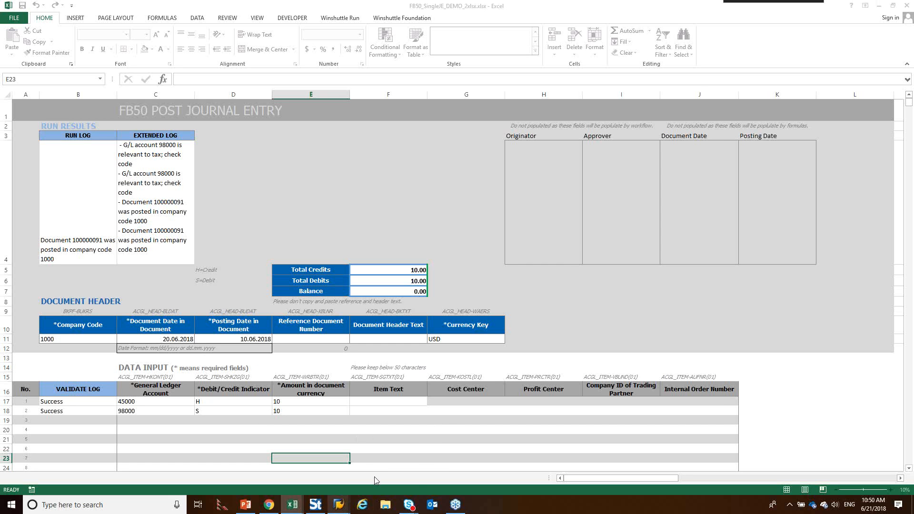
{"action": "left_click", "coordinate": [388, 451]}
{"action": "type", "text": "1"}
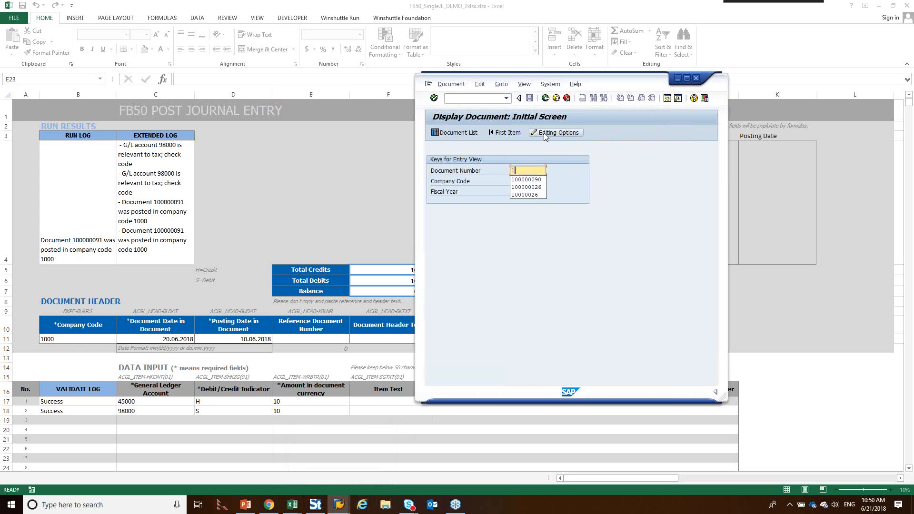
{"action": "type", "text": "0"}
{"action": "left_click", "coordinate": [526, 180]}
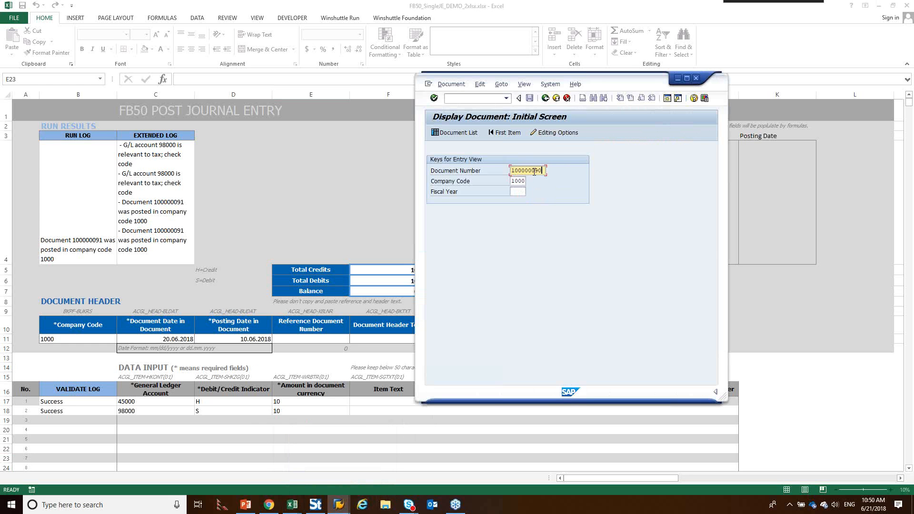
{"action": "key", "text": "BackSpace"}
{"action": "type", "text": "1"}
{"action": "left_click", "coordinate": [518, 192]}
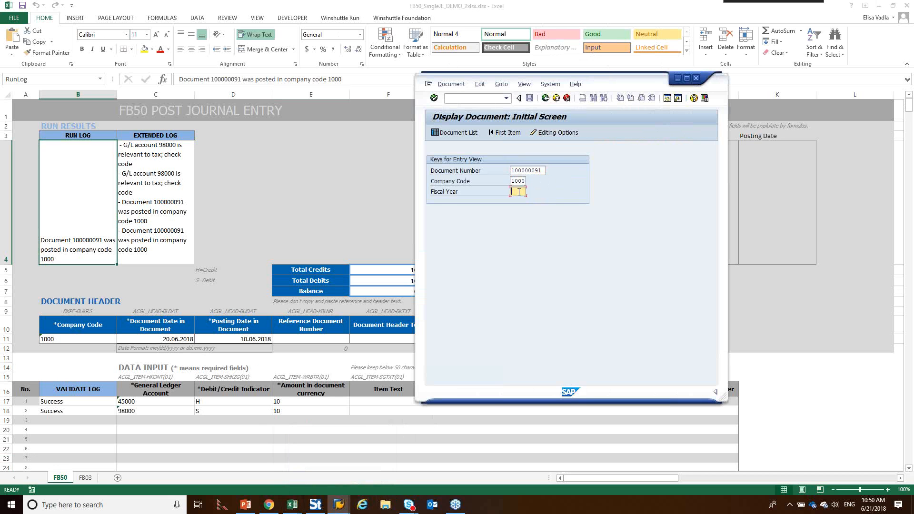
{"action": "type", "text": "2018"}
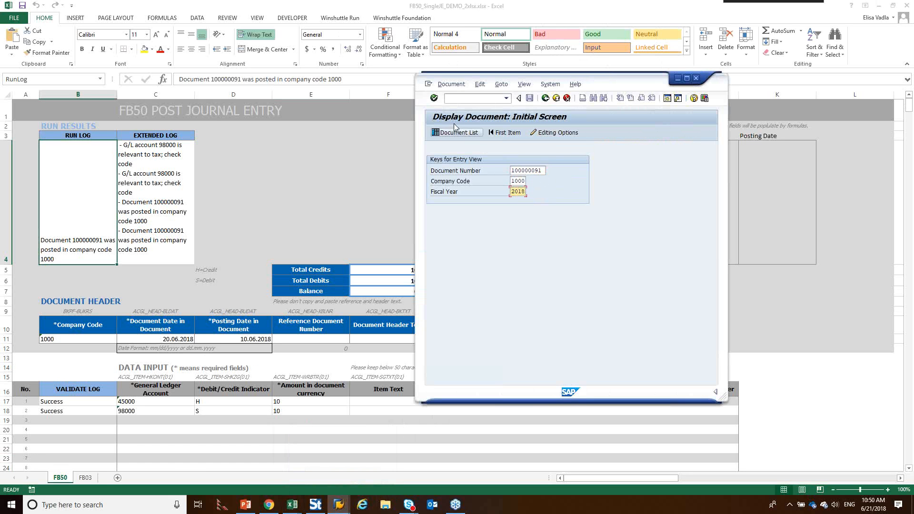
{"action": "left_click", "coordinate": [433, 98]}
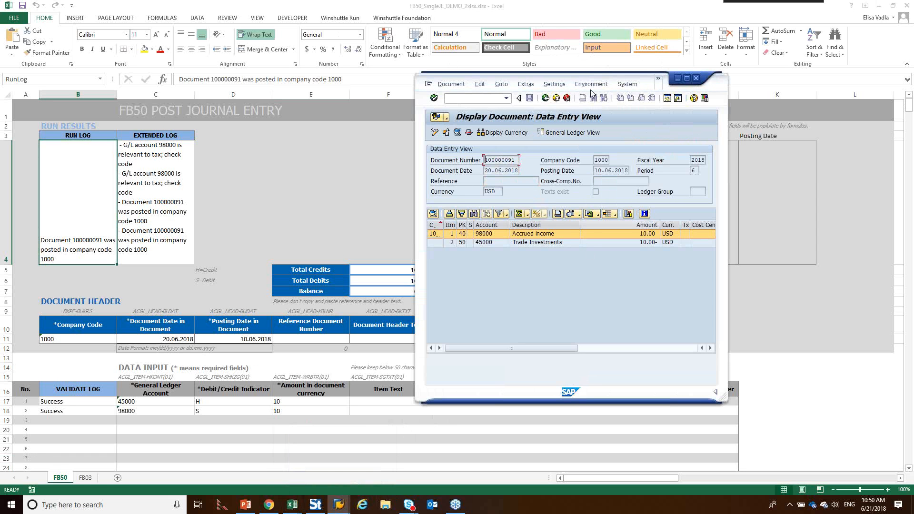
{"action": "left_click_drag", "start_coordinate": [598, 77], "coordinate": [740, 107]}
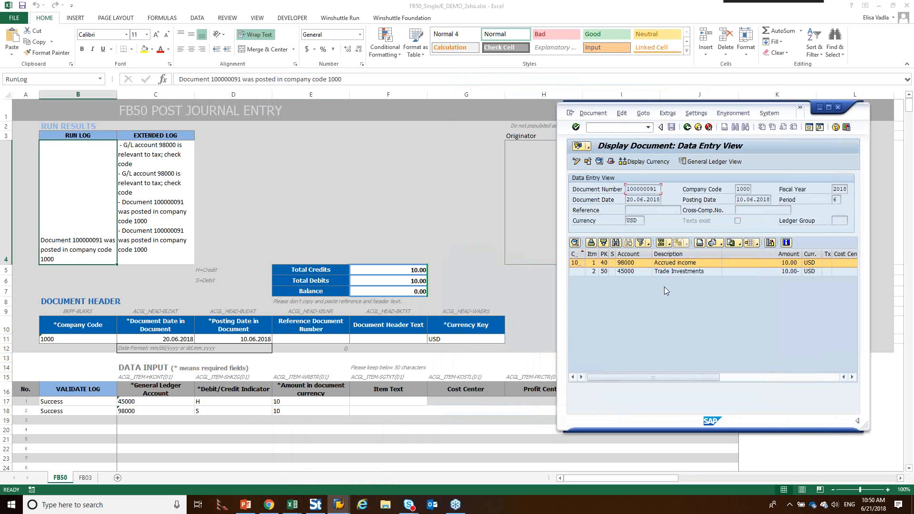
Step: Examine the first record on the workbook's FB03 sheet: document number, fiscal year, company code and attachment location
{"action": "left_click", "coordinate": [588, 147]}
{"action": "left_click", "coordinate": [86, 478]}
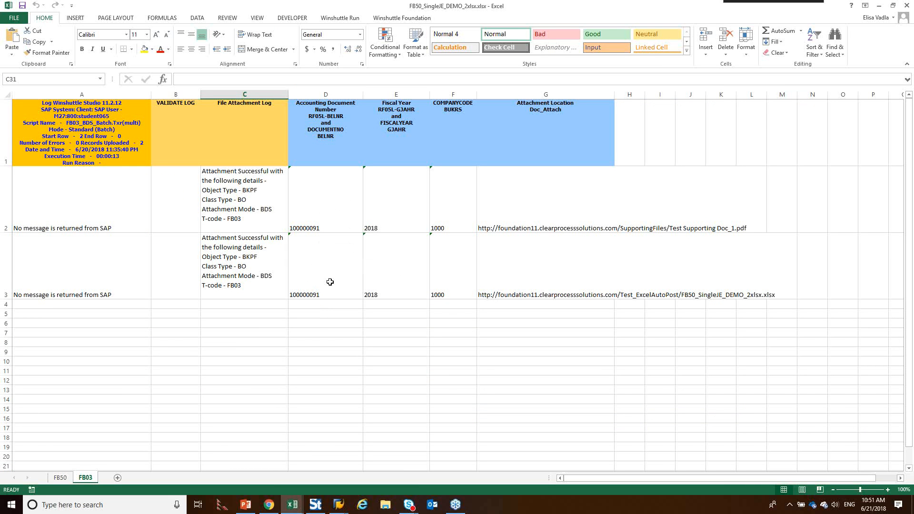
{"action": "left_click", "coordinate": [61, 478]}
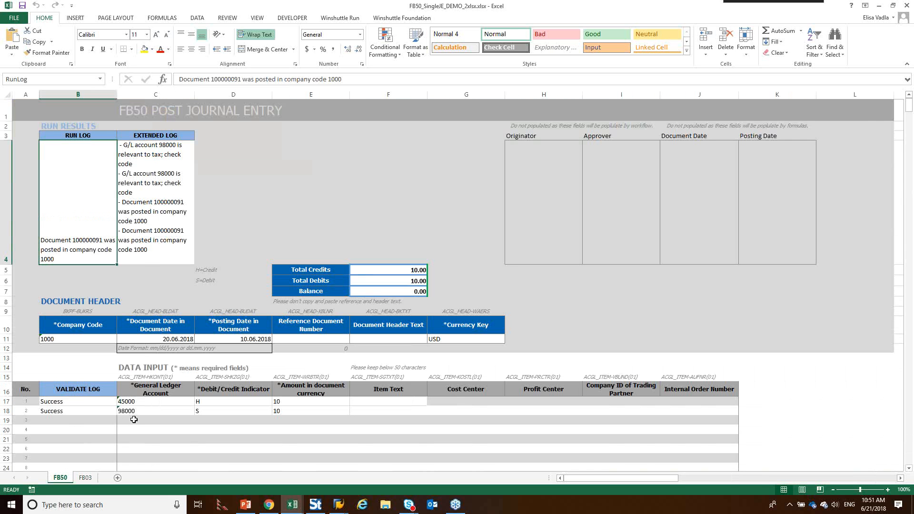
{"action": "left_click", "coordinate": [86, 478]}
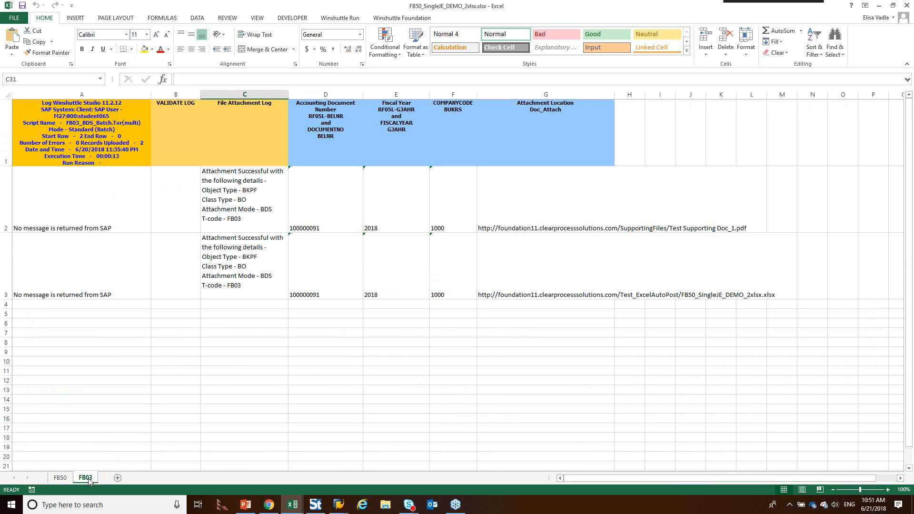
{"action": "left_click", "coordinate": [326, 209]}
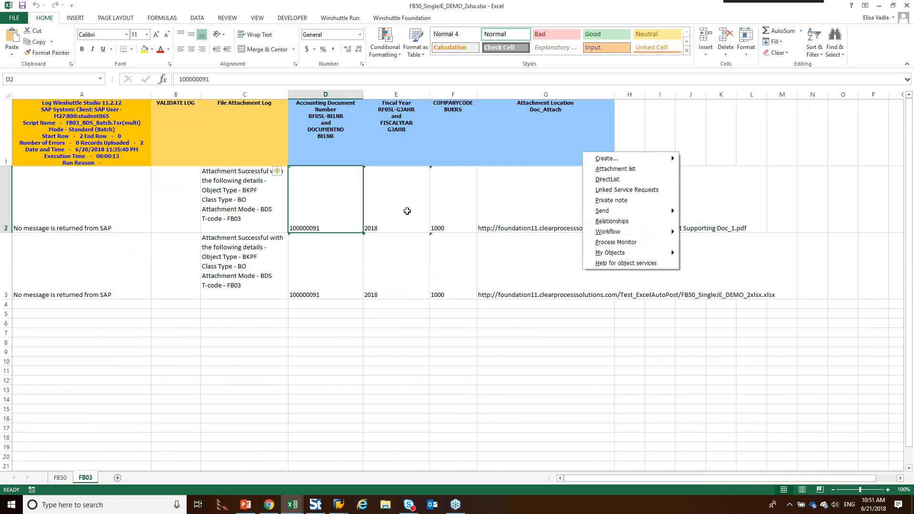
{"action": "left_click", "coordinate": [407, 211]}
{"action": "left_click", "coordinate": [448, 203]}
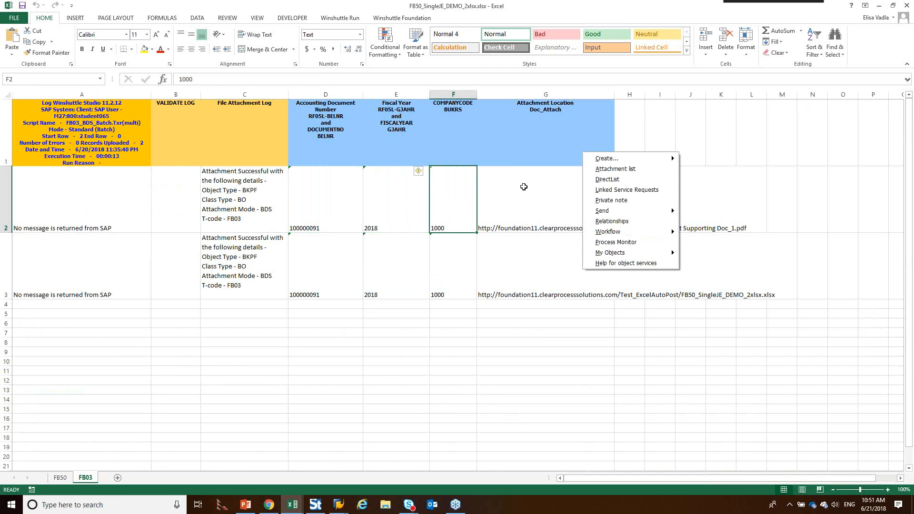
{"action": "left_click", "coordinate": [523, 190]}
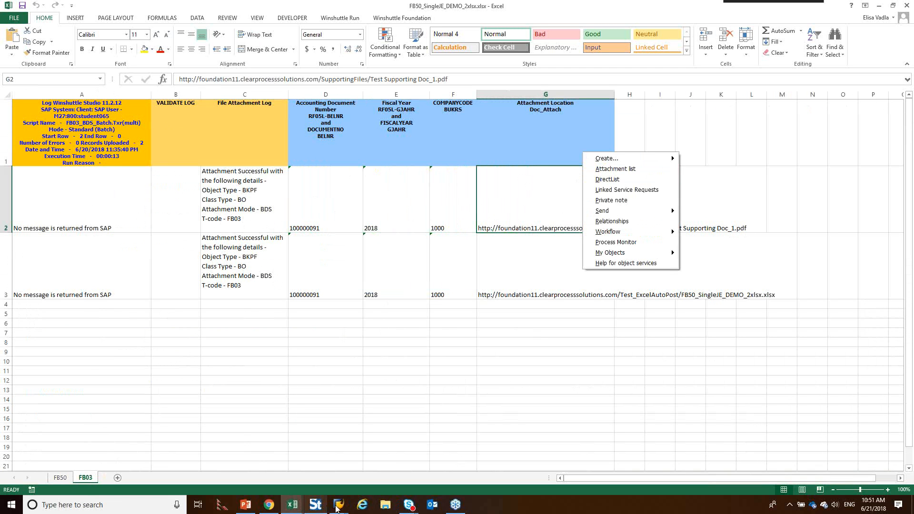
Step: Switch back to the SAP document display and open the document's attachment list
{"action": "left_click", "coordinate": [339, 505]}
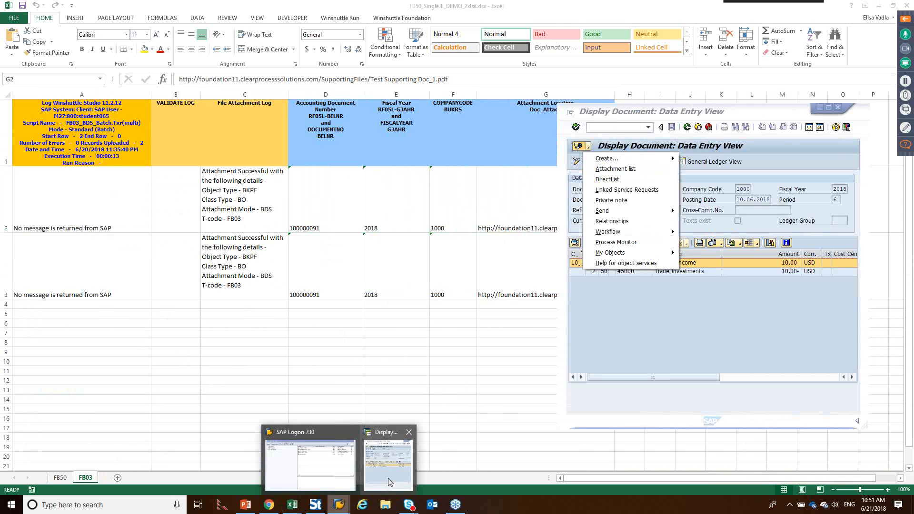
{"action": "left_click", "coordinate": [388, 478]}
{"action": "left_click", "coordinate": [580, 145]}
{"action": "left_click", "coordinate": [606, 170]}
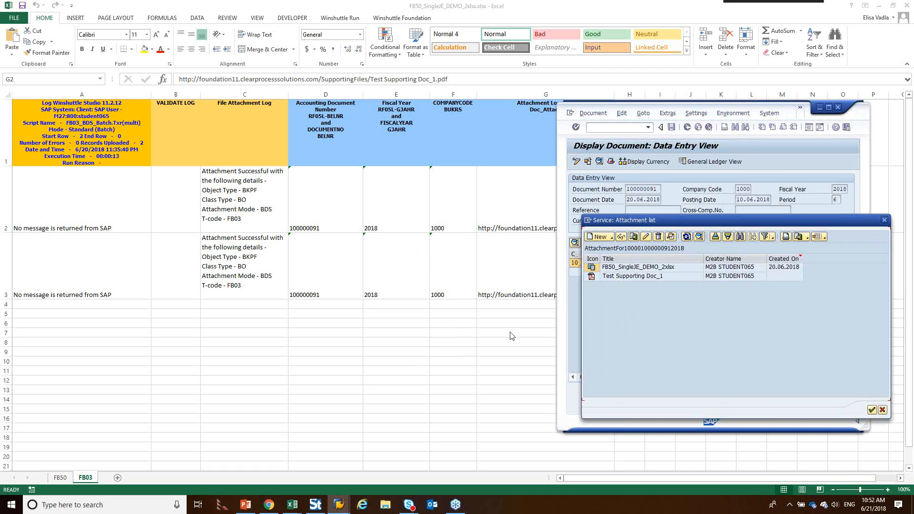
Step: Open the Test Supporting Doc_1 PDF from the SAP document's attachment list
{"action": "left_click", "coordinate": [488, 341]}
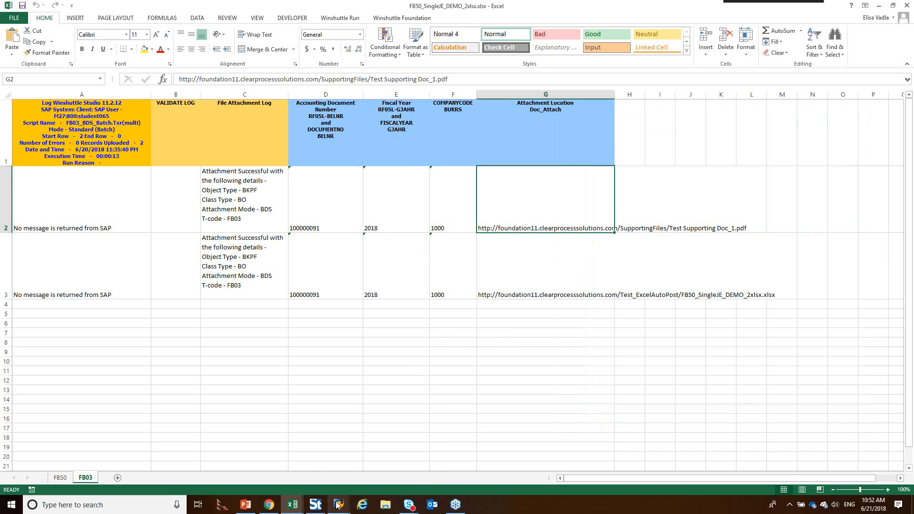
{"action": "mouse_move", "coordinate": [338, 506]}
{"action": "left_click", "coordinate": [405, 464]}
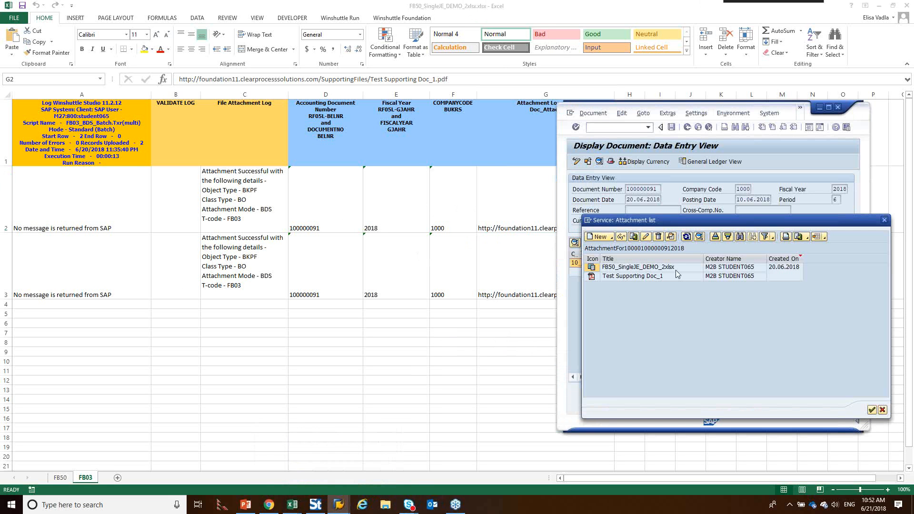
{"action": "left_click", "coordinate": [619, 280]}
{"action": "double_click", "coordinate": [618, 280]}
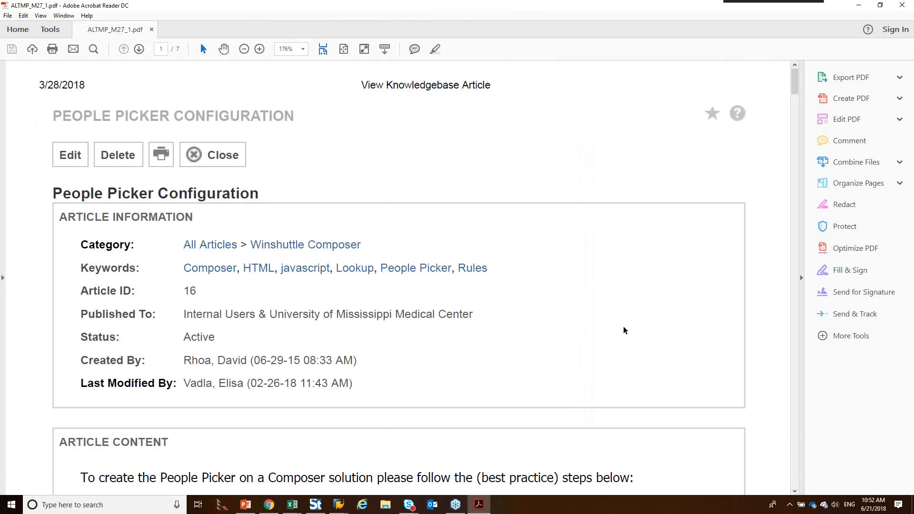
Step: Minimize the PDF, switch to the PowerPoint presentation and show slide 20, "Demo: AutoPost in a Composer Workflow"
{"action": "left_click", "coordinate": [860, 6]}
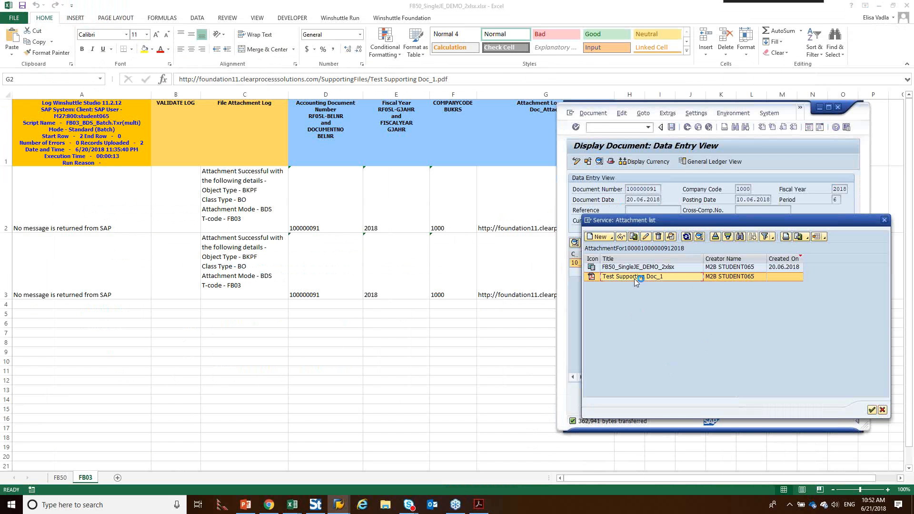
{"action": "left_click", "coordinate": [248, 506]}
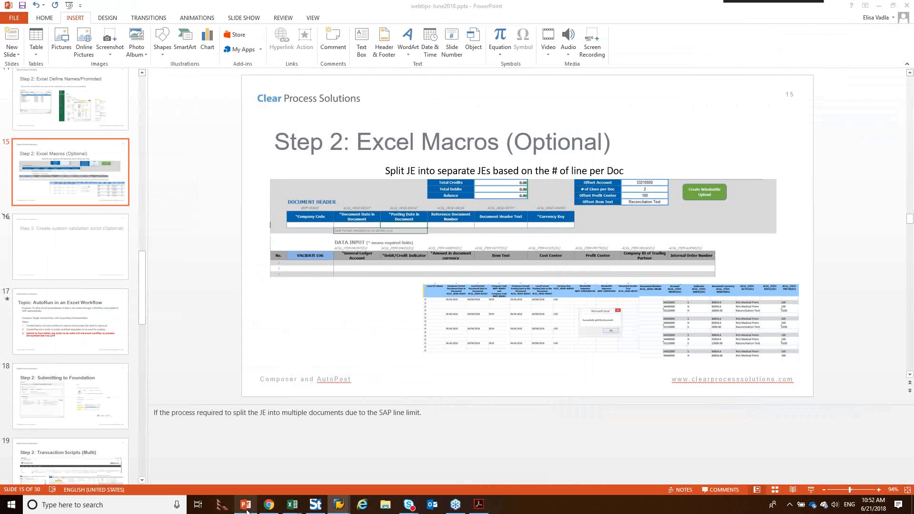
{"action": "scroll", "coordinate": [57, 353], "scroll_direction": "down", "scroll_amount": 3}
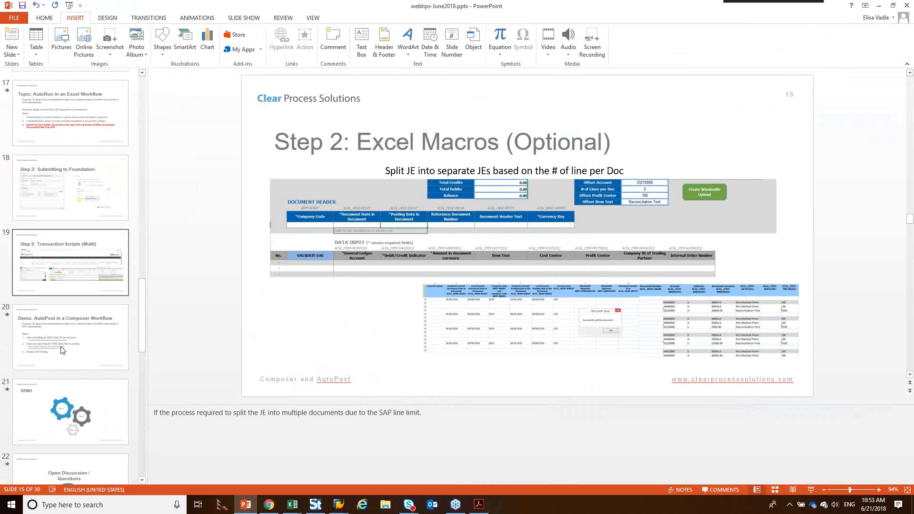
{"action": "left_click", "coordinate": [69, 326]}
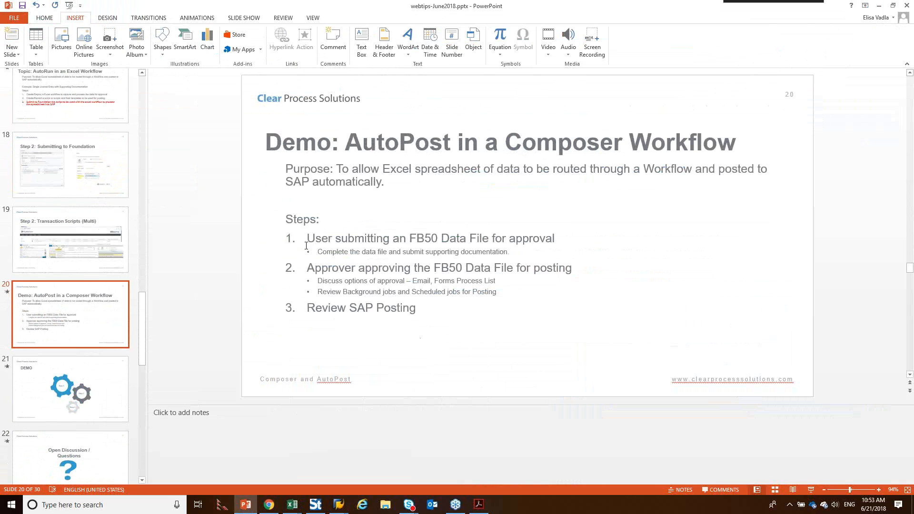
Step: Select the slide's three numbered steps in turn, covering FB50 data file submission, approval for posting and SAP posting review
{"action": "left_click_drag", "start_coordinate": [308, 238], "coordinate": [552, 236]}
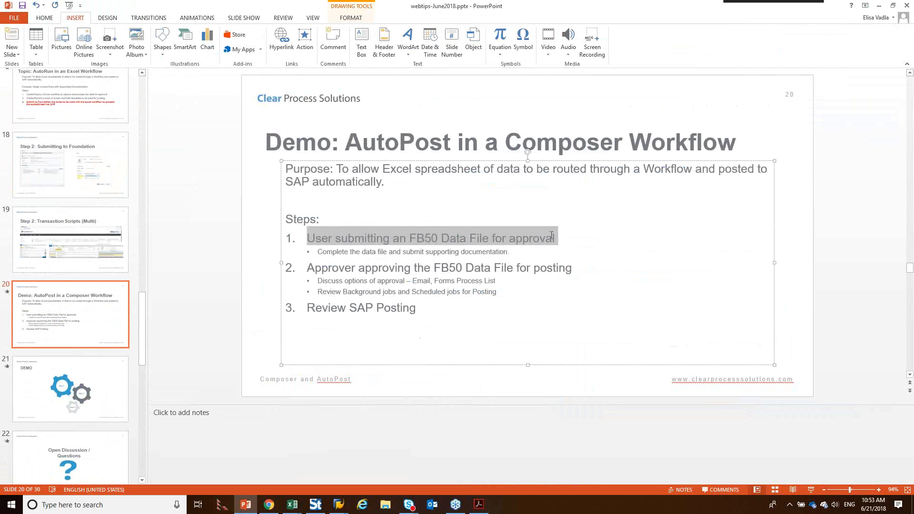
{"action": "left_click_drag", "start_coordinate": [308, 273], "coordinate": [564, 276]}
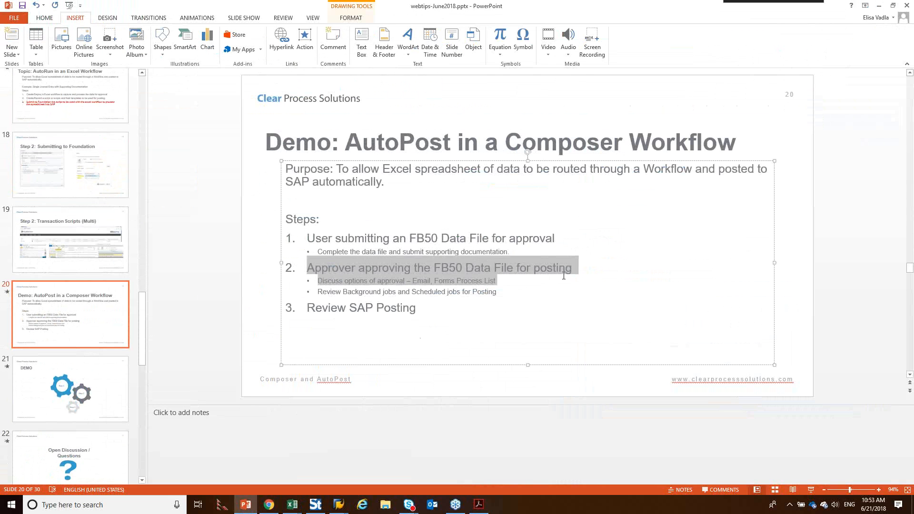
{"action": "left_click_drag", "start_coordinate": [309, 312], "coordinate": [400, 307]}
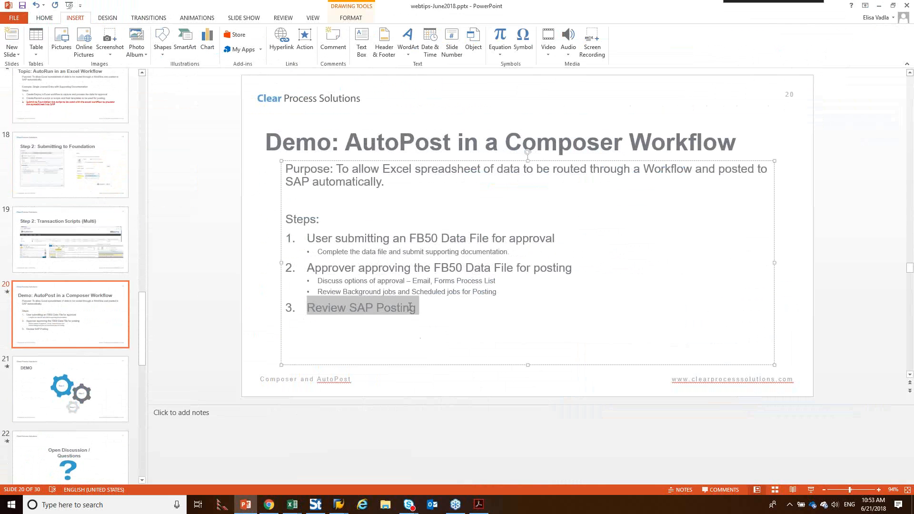
Step: Switch to Chrome and rerun the searches on the Manage Background Jobs and Manage Scheduled Jobs pages
{"action": "left_click", "coordinate": [269, 505]}
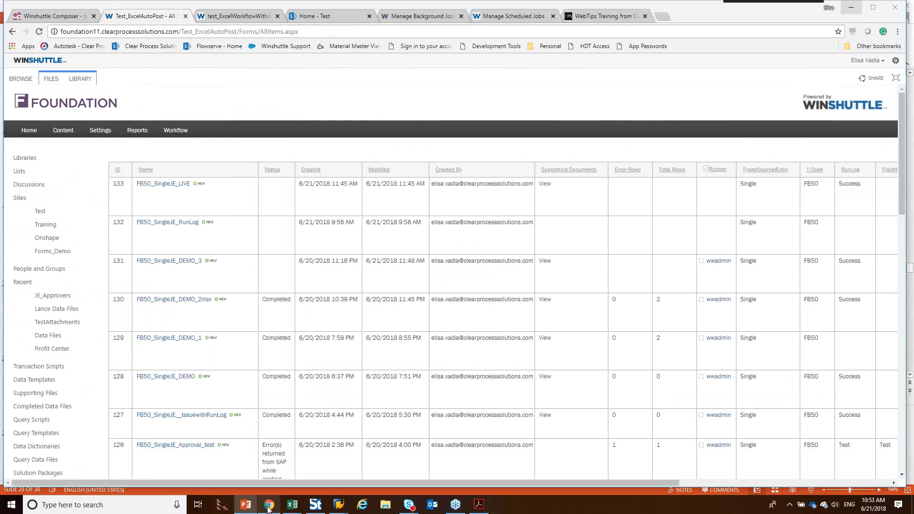
{"action": "left_click", "coordinate": [409, 17]}
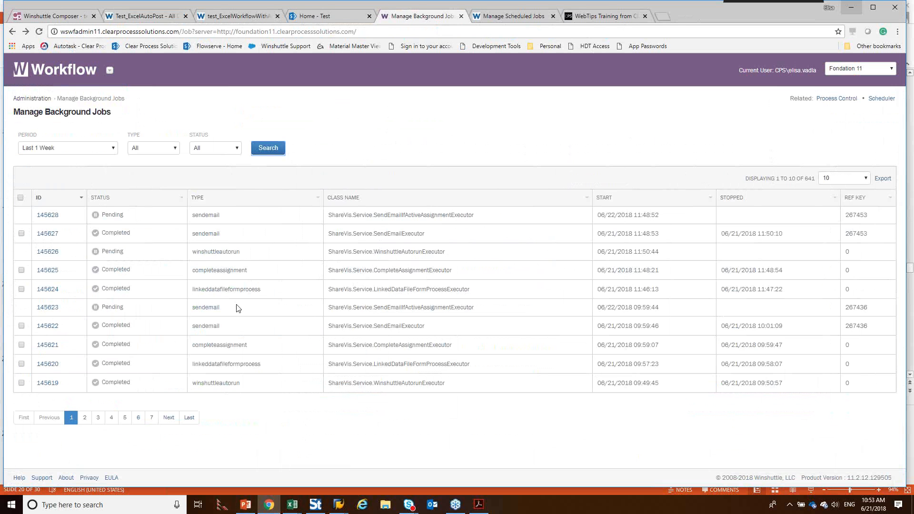
{"action": "left_click", "coordinate": [265, 149]}
{"action": "left_click", "coordinate": [501, 17]}
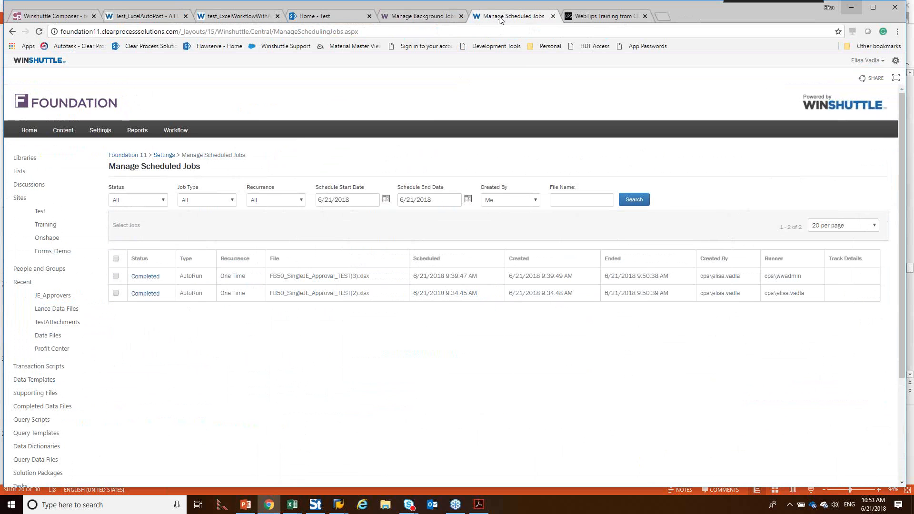
{"action": "left_click", "coordinate": [637, 202]}
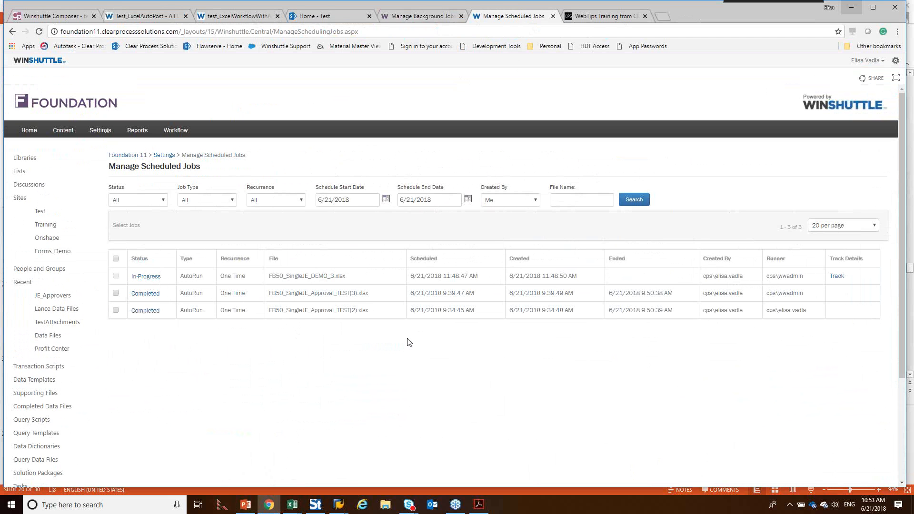
Step: Return to the PowerPoint presentation and start the slide show from slide 23, "Additional Screenshots"
{"action": "left_click", "coordinate": [246, 505]}
{"action": "left_click", "coordinate": [102, 418]}
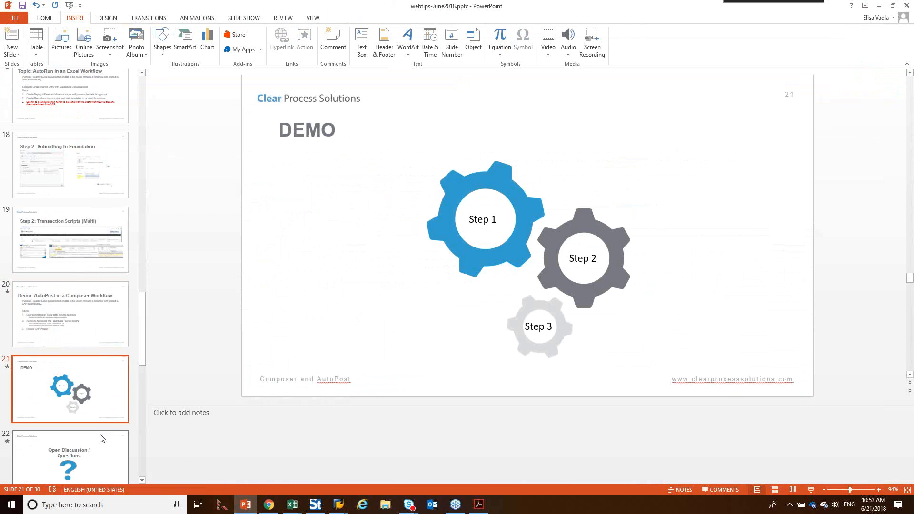
{"action": "scroll", "coordinate": [101, 443], "scroll_direction": "down", "scroll_amount": 2}
{"action": "scroll", "coordinate": [107, 434], "scroll_direction": "down", "scroll_amount": 2}
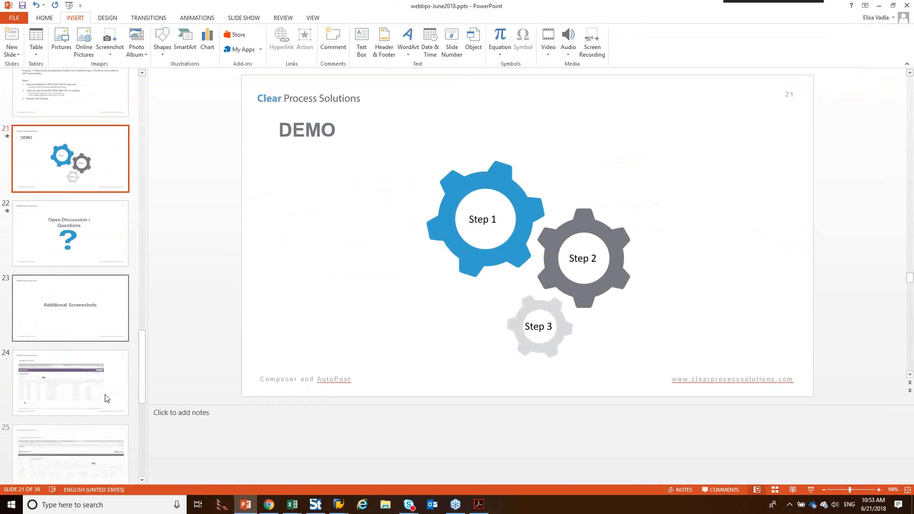
{"action": "left_click", "coordinate": [106, 317]}
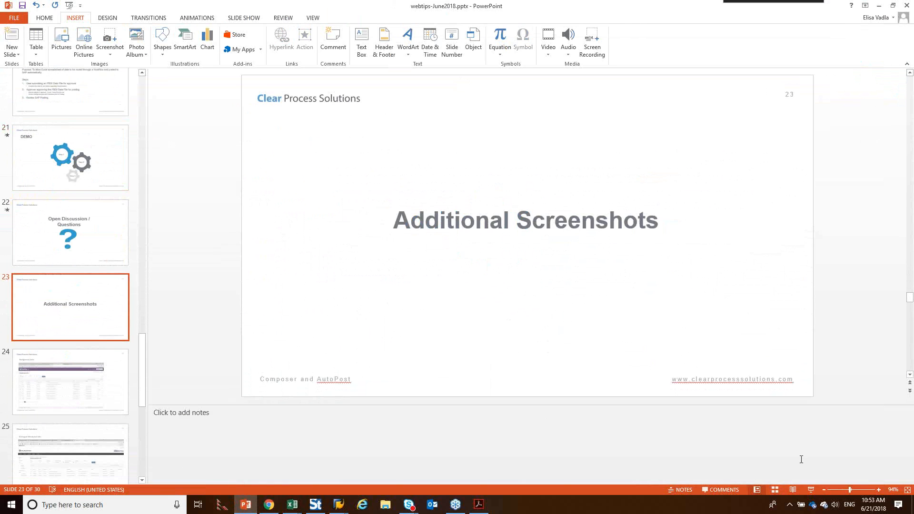
{"action": "left_click", "coordinate": [811, 489]}
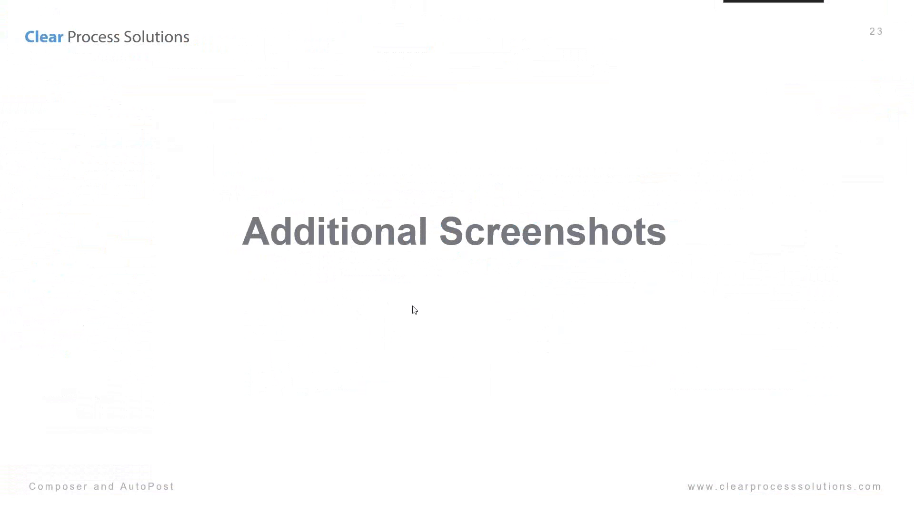
Step: Advance the slide show past the background jobs, scheduled jobs and PowerShell script slides to "Define Names/Excel Promoted Properties"
{"action": "left_click", "coordinate": [492, 367]}
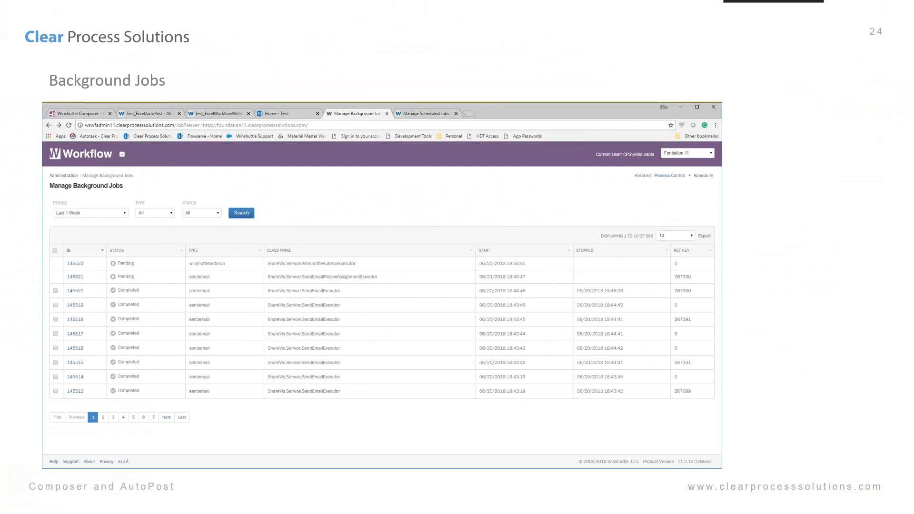
{"action": "key", "text": "Right"}
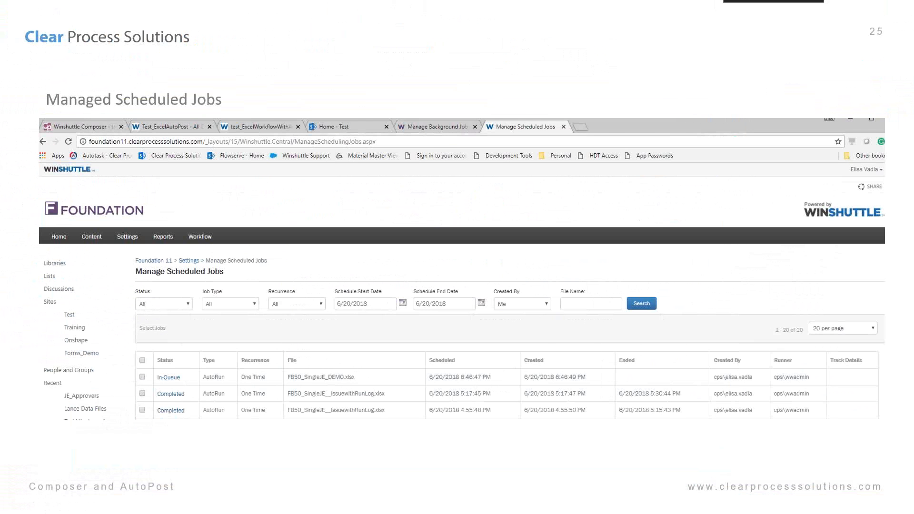
{"action": "key", "text": "Right"}
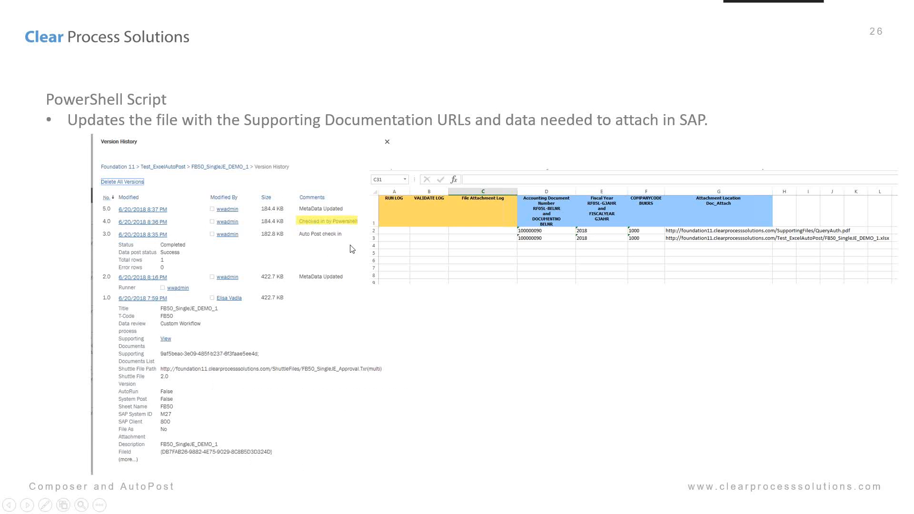
{"action": "left_click", "coordinate": [281, 374]}
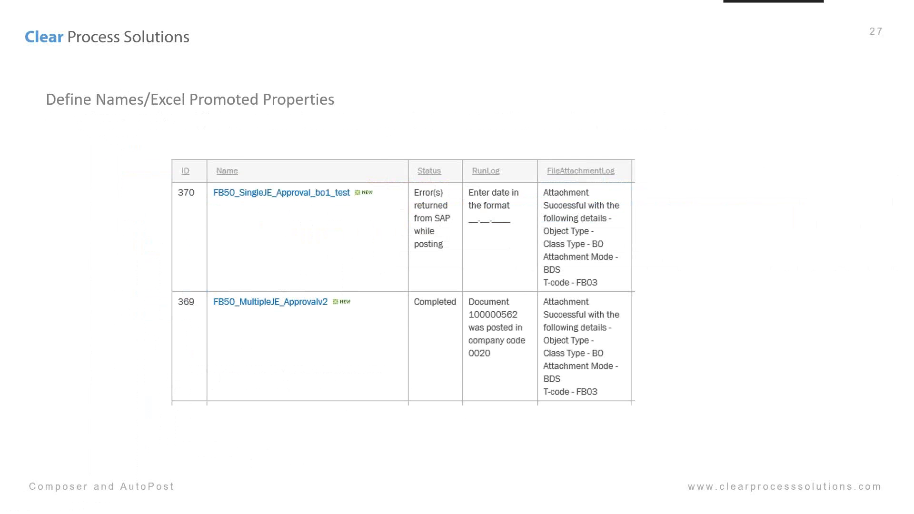